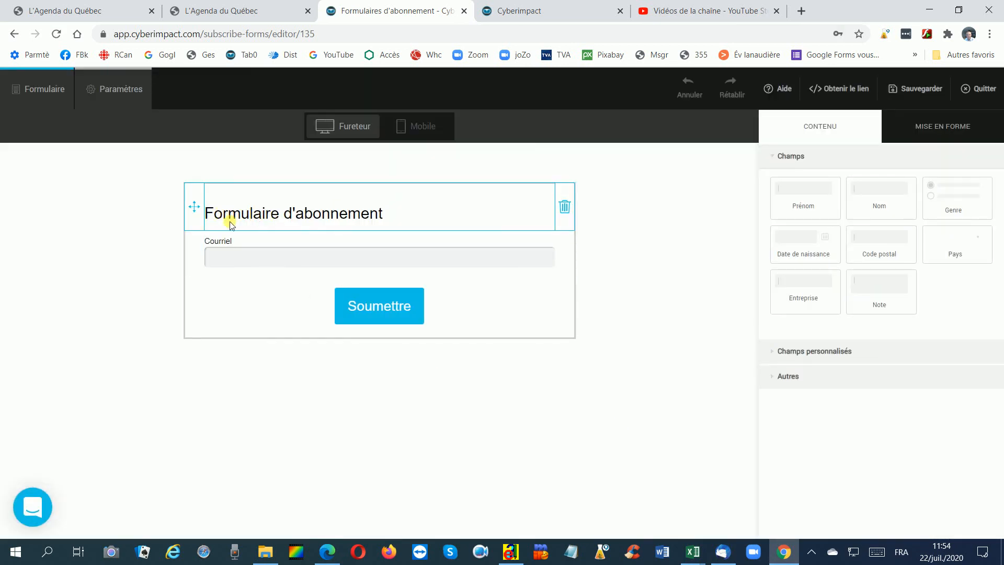
- Replace the subscription form's title text with "Mon formulaire texte modèle écriture 01"
{"action": "left_click", "coordinate": [244, 216]}
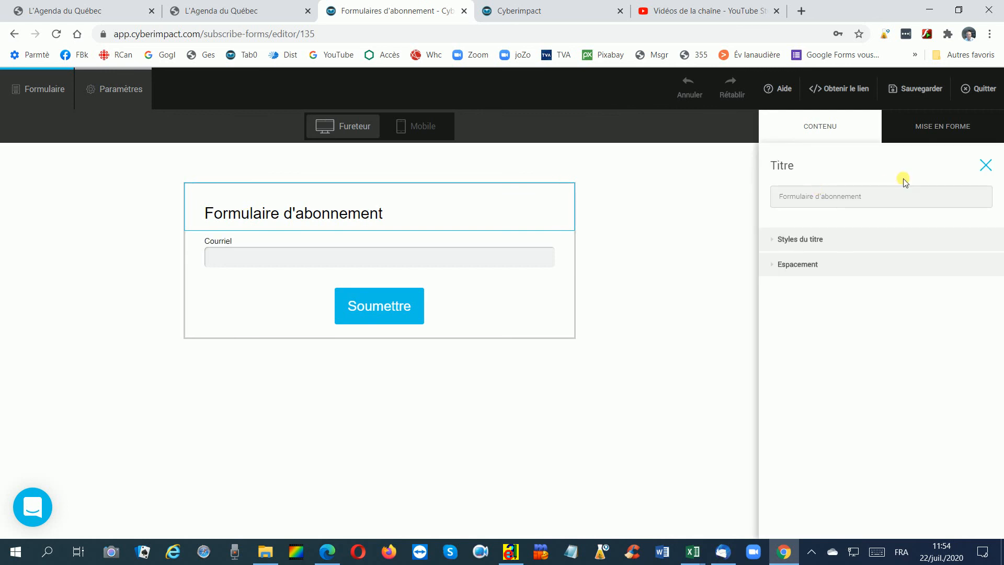
{"action": "left_click", "coordinate": [895, 195]}
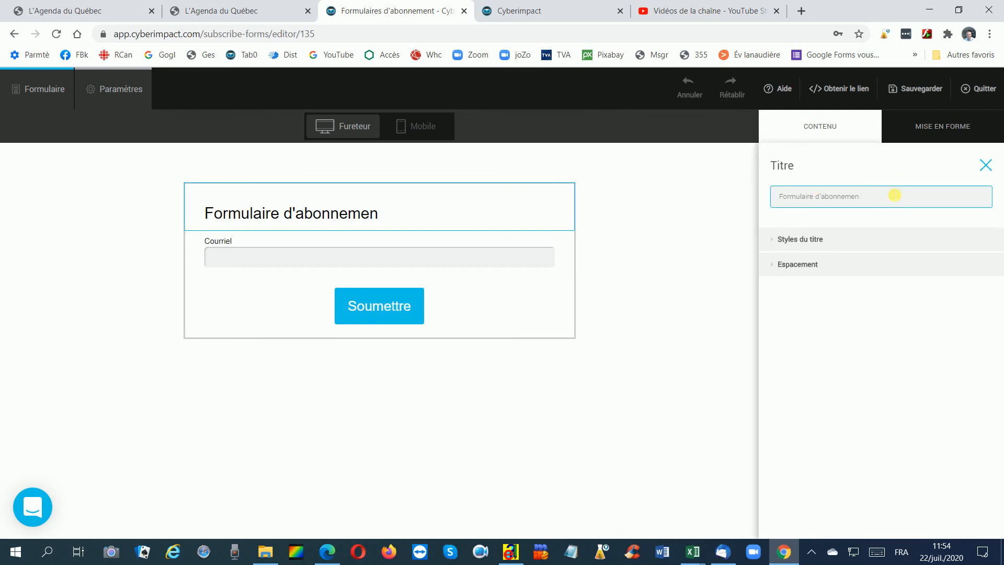
{"action": "key", "text": "BackSpace"}
{"action": "key", "text": "BackSpace"}
{"action": "key", "text": "BackSpace"}
{"action": "key", "text": "BackSpace"}
{"action": "key", "text": "BackSpace"}
{"action": "key", "text": "BackSpace"}
{"action": "key", "text": "BackSpace"}
{"action": "key", "text": "BackSpace"}
{"action": "key", "text": "BackSpace"}
{"action": "key", "text": "BackSpace"}
{"action": "key", "text": "BackSpace"}
{"action": "key", "text": "BackSpace"}
{"action": "key", "text": "BackSpace"}
{"action": "key", "text": "BackSpace"}
{"action": "key", "text": "BackSpace"}
{"action": "key", "text": "BackSpace"}
{"action": "key", "text": "BackSpace"}
{"action": "key", "text": "BackSpace"}
{"action": "key", "text": "BackSpace"}
{"action": "key", "text": "BackSpace"}
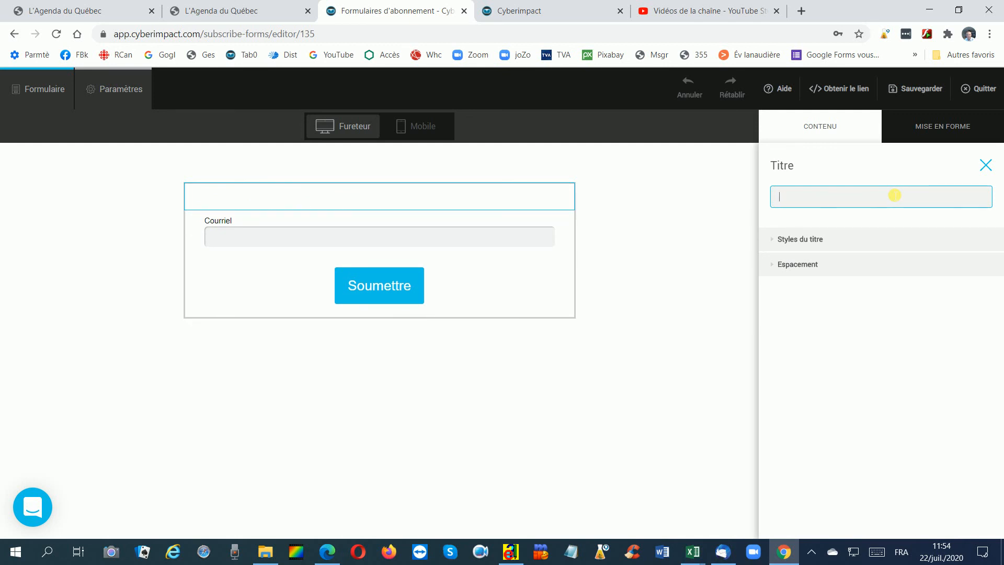
{"action": "type", "text": "Mon formulaire texte modèle écriture"}
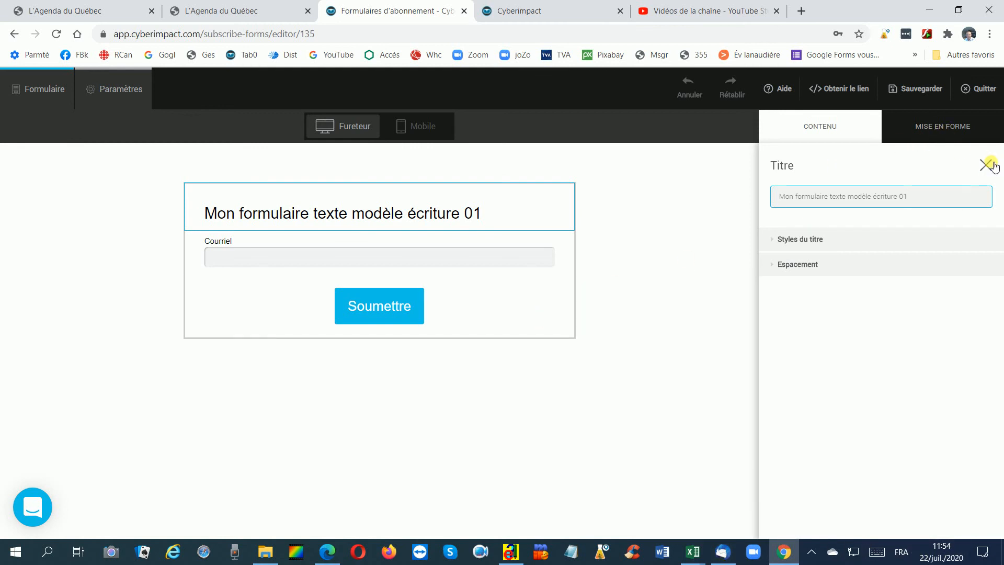
- Set the form title's text size to 12 px and its font to Georgia
{"action": "left_click", "coordinate": [831, 247]}
{"action": "left_click", "coordinate": [843, 324]}
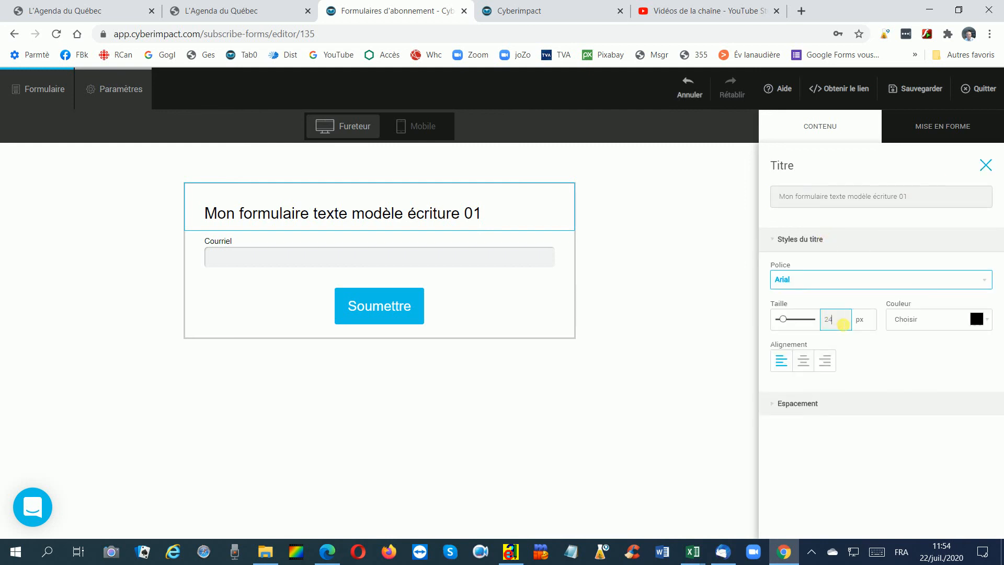
{"action": "scroll", "coordinate": [843, 324], "scroll_direction": "up", "scroll_amount": 9}
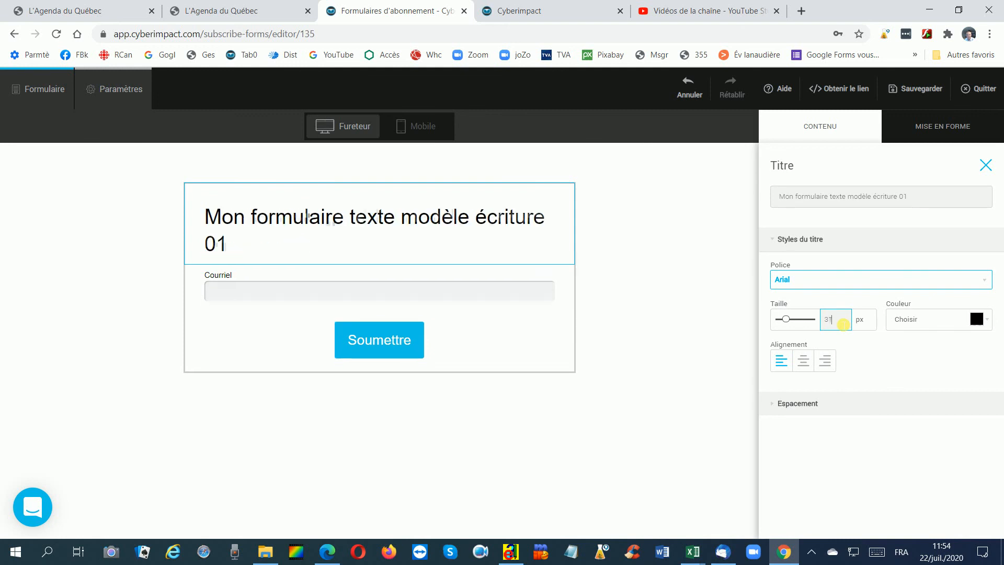
{"action": "scroll", "coordinate": [843, 324], "scroll_direction": "down", "scroll_amount": 17}
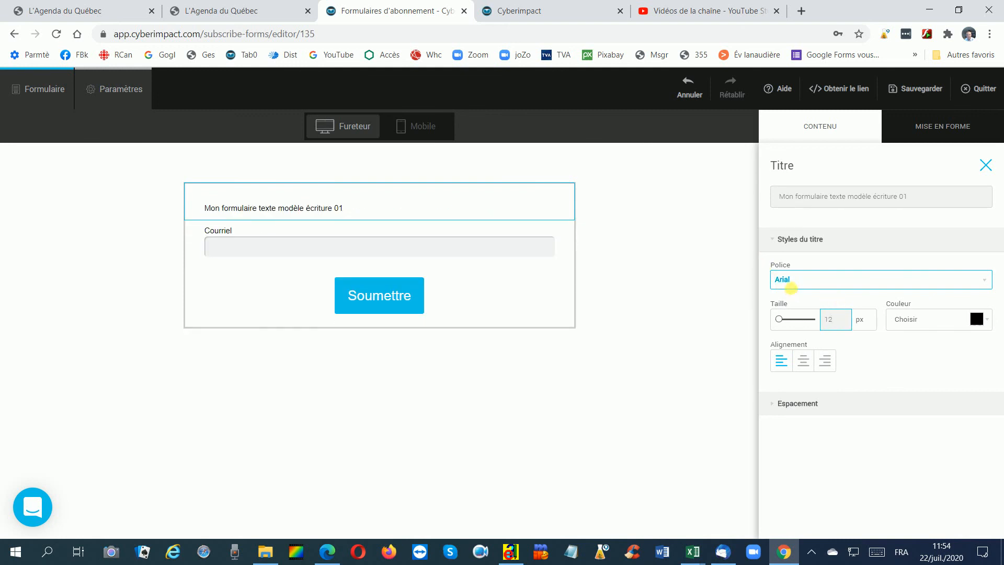
{"action": "left_click", "coordinate": [790, 285]}
{"action": "left_click", "coordinate": [790, 285]}
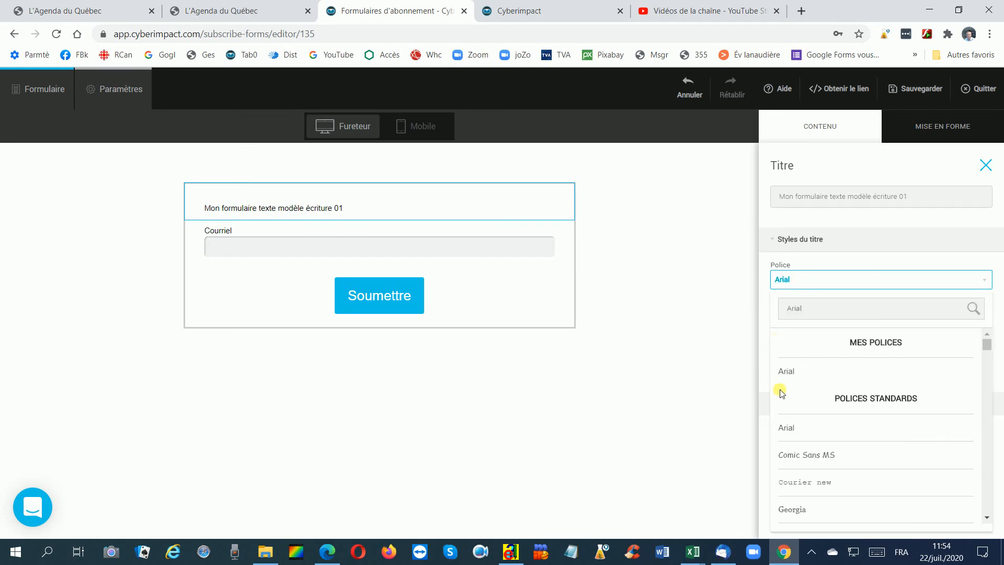
{"action": "left_click", "coordinate": [799, 510]}
{"action": "left_click", "coordinate": [658, 309]}
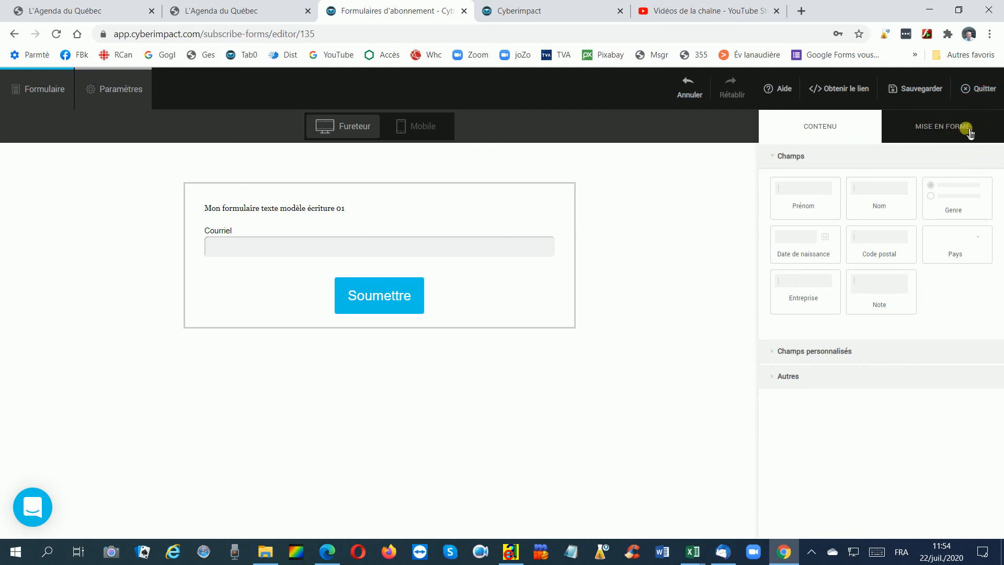
- Add nine custom text (Texte personnalisé) blocks between the Courriel field and the Soumettre button
{"action": "left_click", "coordinate": [968, 130]}
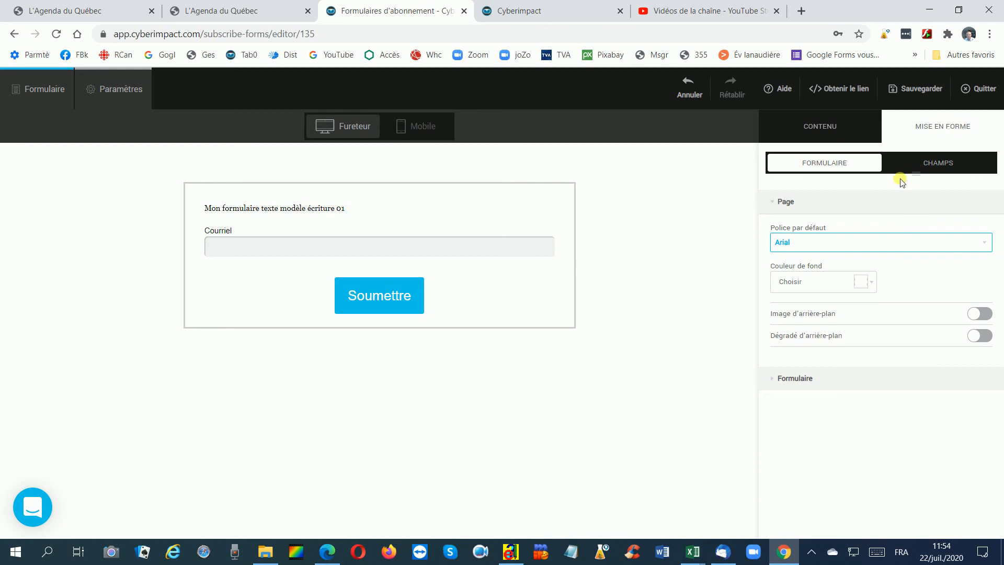
{"action": "left_click", "coordinate": [820, 131]}
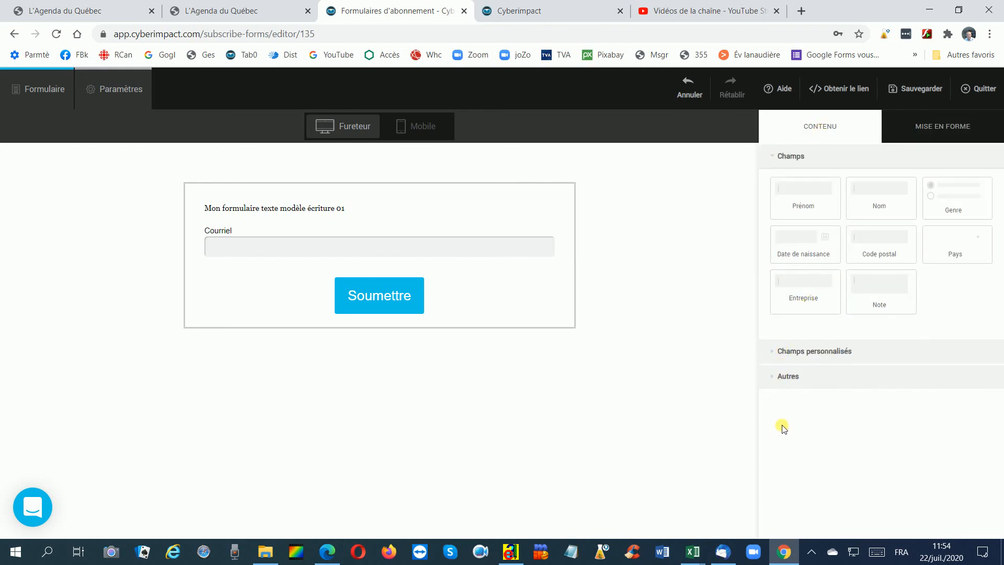
{"action": "left_click", "coordinate": [789, 379]}
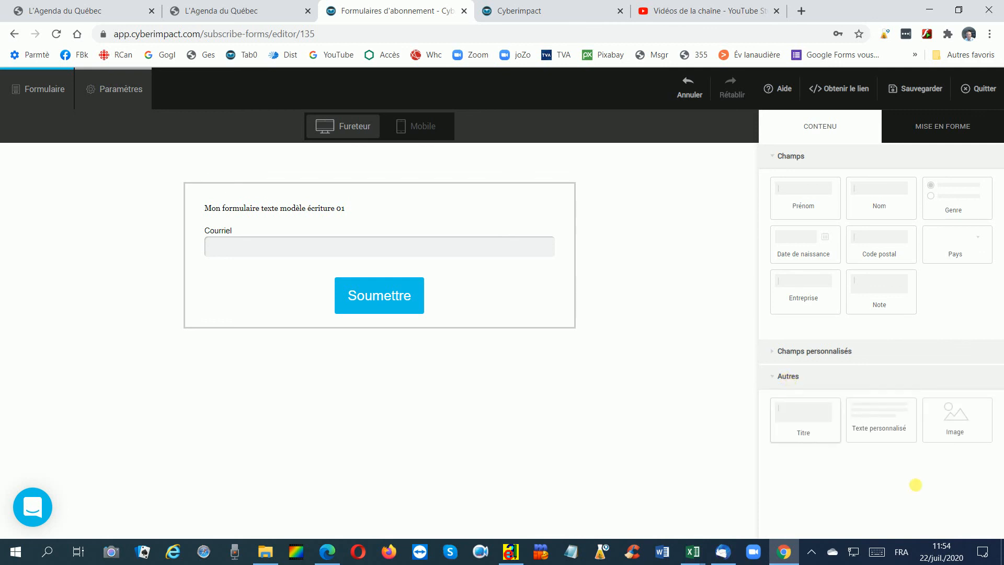
{"action": "left_click_drag", "start_coordinate": [897, 420], "coordinate": [390, 258]}
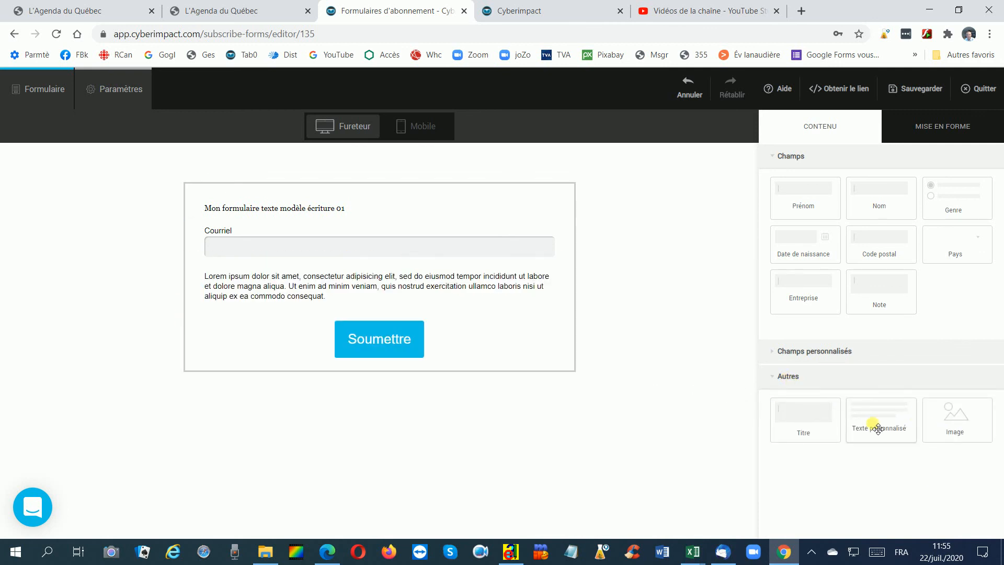
{"action": "left_click_drag", "start_coordinate": [875, 424], "coordinate": [295, 273]}
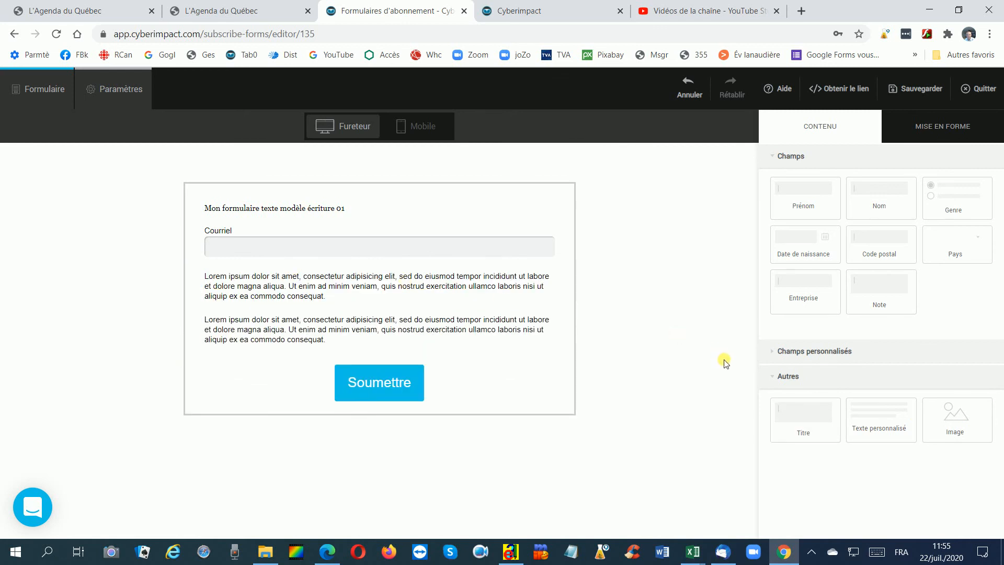
{"action": "left_click_drag", "start_coordinate": [897, 440], "coordinate": [427, 336]}
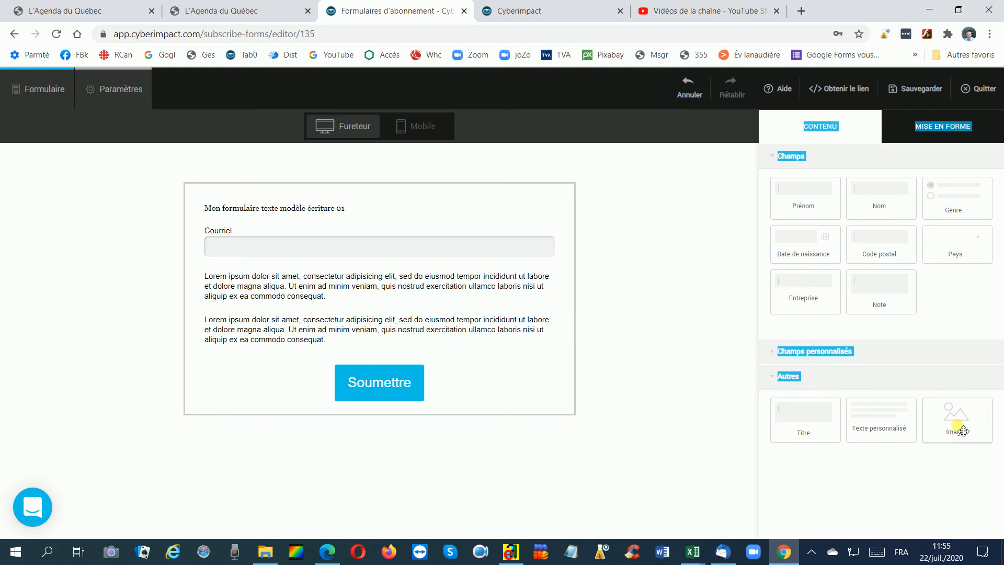
{"action": "left_click_drag", "start_coordinate": [894, 415], "coordinate": [419, 278]}
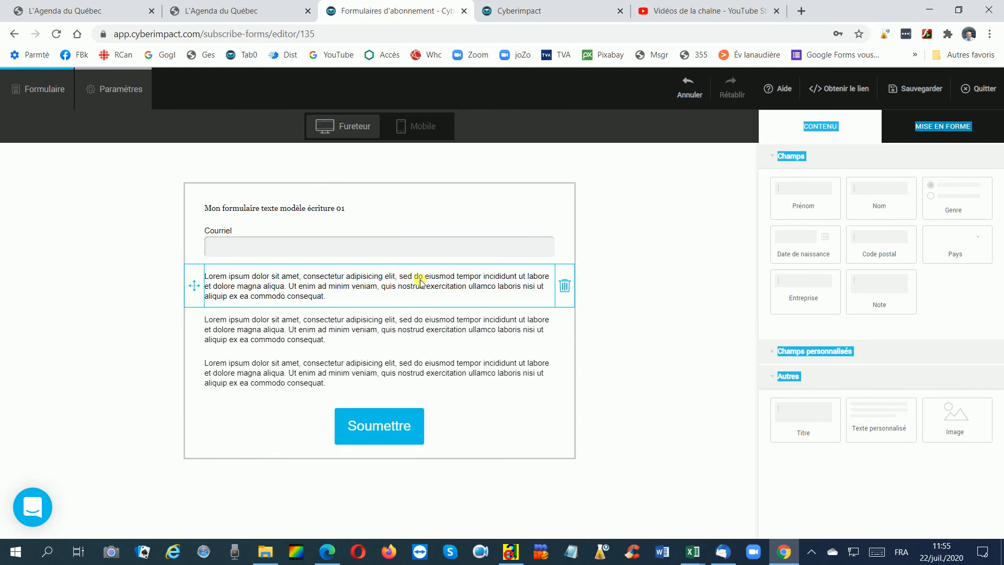
{"action": "left_click_drag", "start_coordinate": [879, 419], "coordinate": [400, 315]}
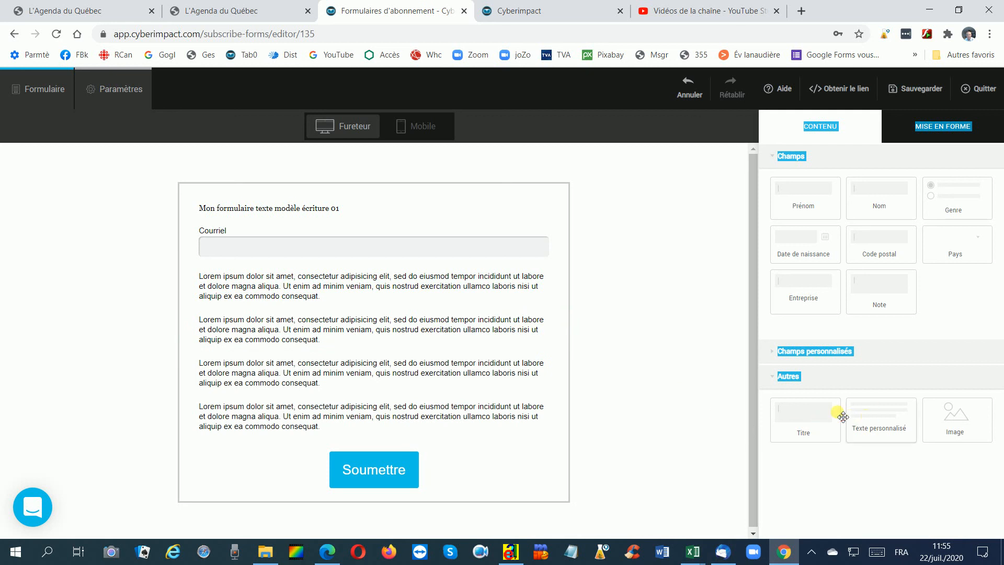
{"action": "left_click_drag", "start_coordinate": [842, 415], "coordinate": [477, 324]}
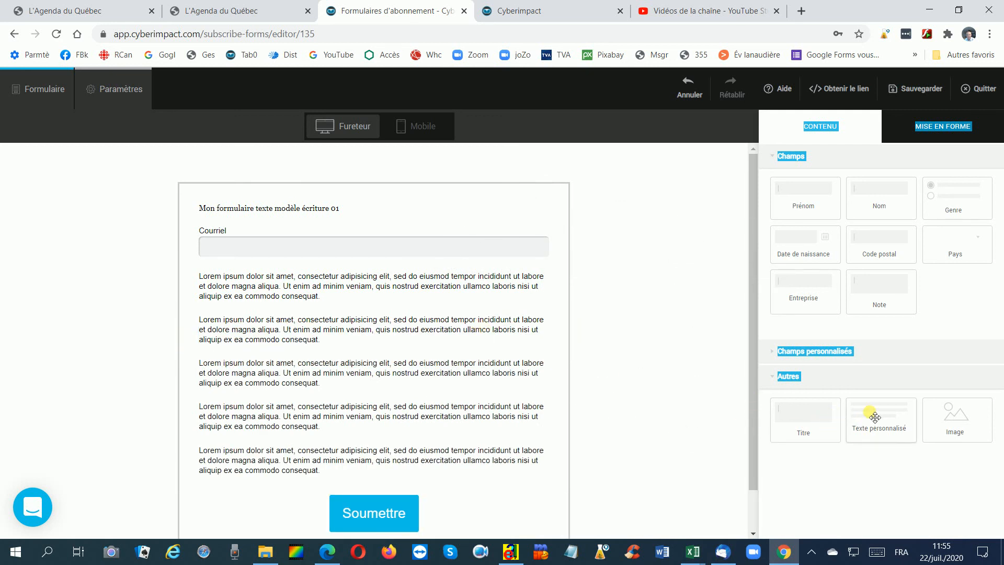
{"action": "left_click_drag", "start_coordinate": [865, 415], "coordinate": [438, 311]}
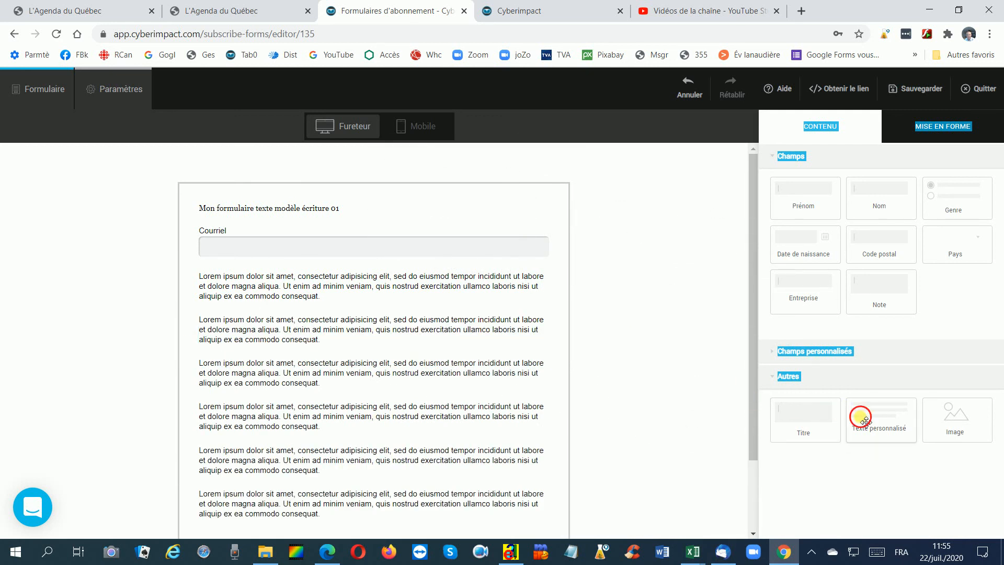
{"action": "left_click_drag", "start_coordinate": [860, 414], "coordinate": [443, 366]}
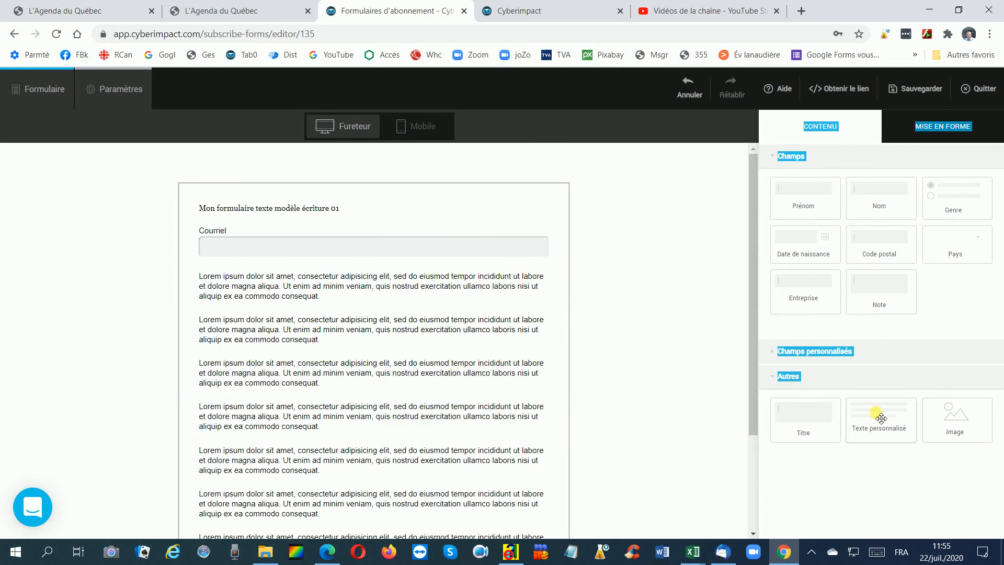
{"action": "left_click_drag", "start_coordinate": [878, 416], "coordinate": [421, 349]}
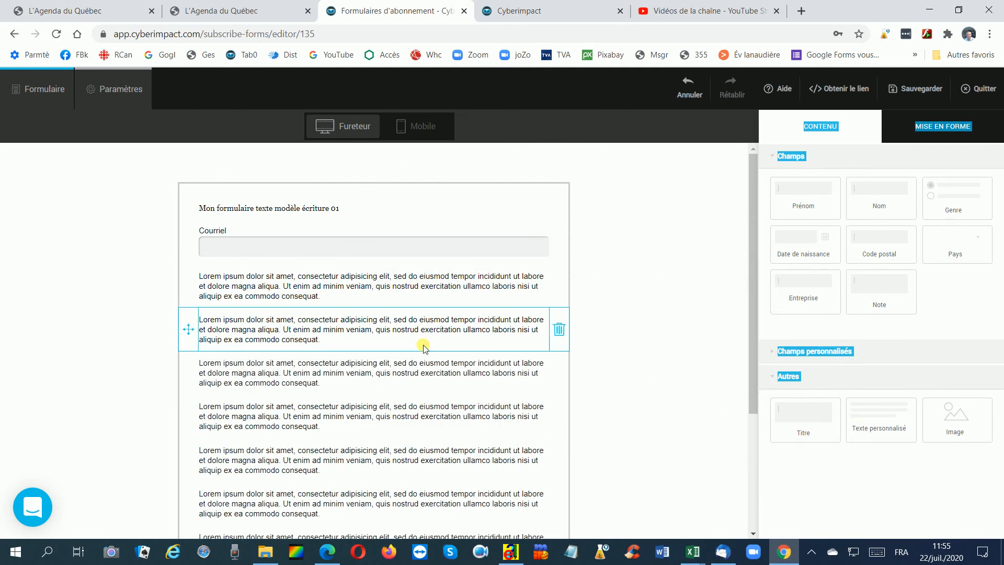
{"action": "scroll", "coordinate": [424, 348], "scroll_direction": "down", "scroll_amount": 3}
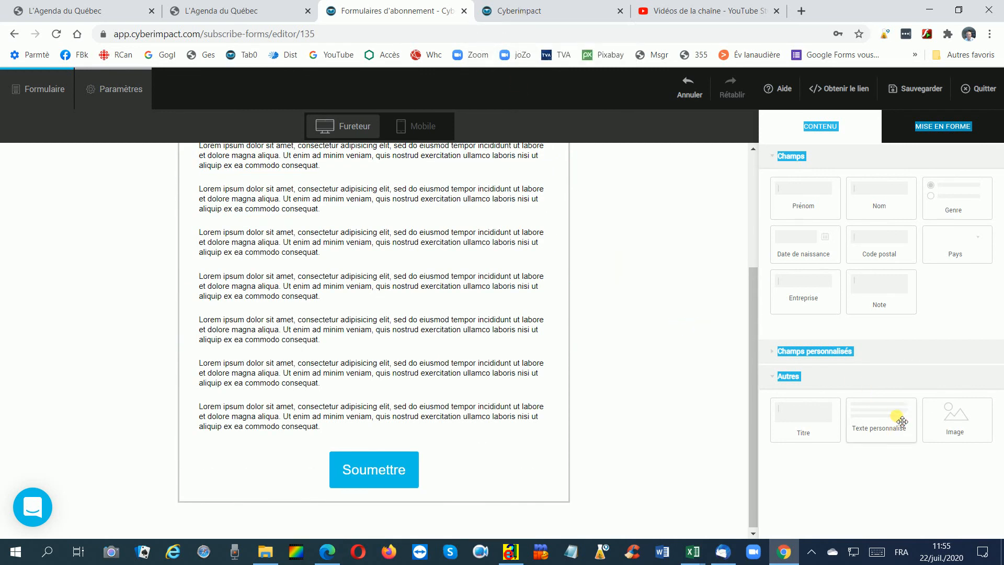
{"action": "left_click_drag", "start_coordinate": [902, 422], "coordinate": [423, 394]}
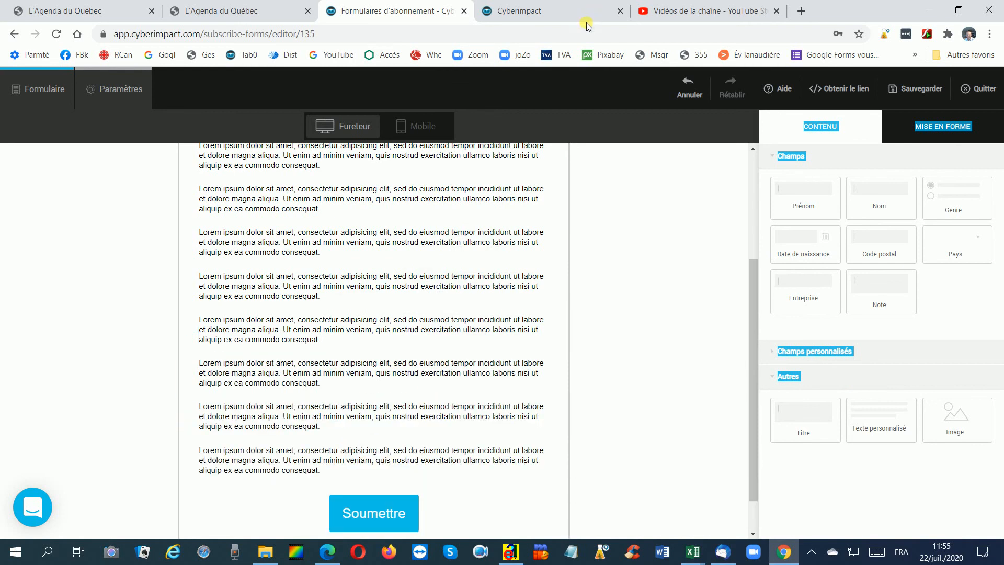
{"action": "scroll", "coordinate": [441, 285], "scroll_direction": "up", "scroll_amount": 3}
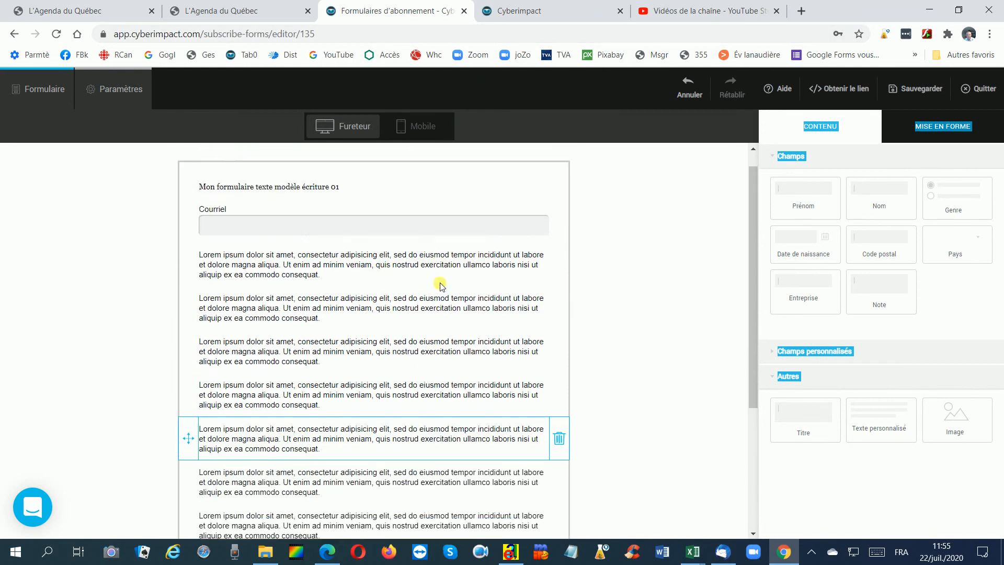
{"action": "scroll", "coordinate": [441, 285], "scroll_direction": "up", "scroll_amount": 1}
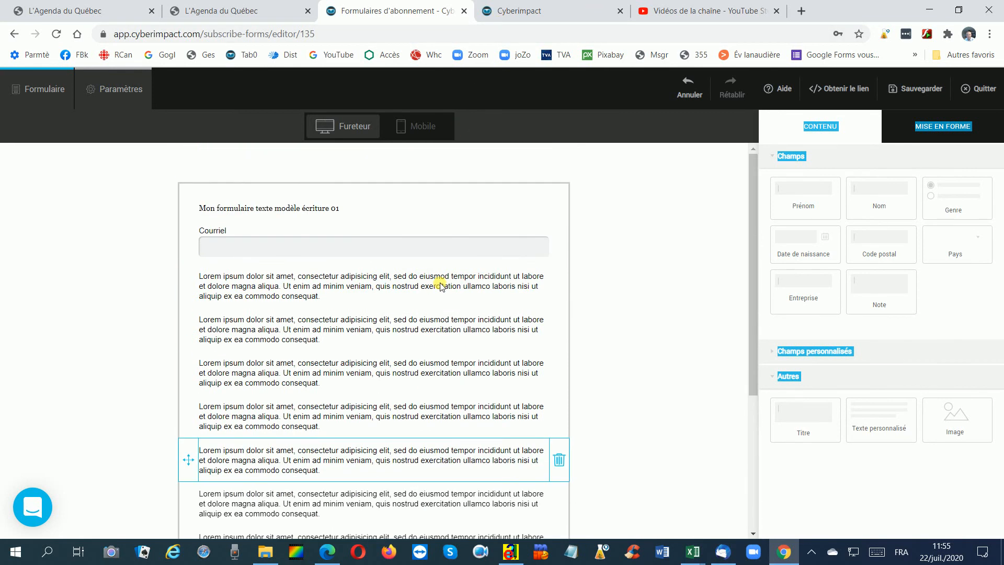
- On the open template form page, select and copy the content from the reference line ending in TERMINAISON through "Profitez de nos coupons rabais"
{"action": "left_click", "coordinate": [508, 11]}
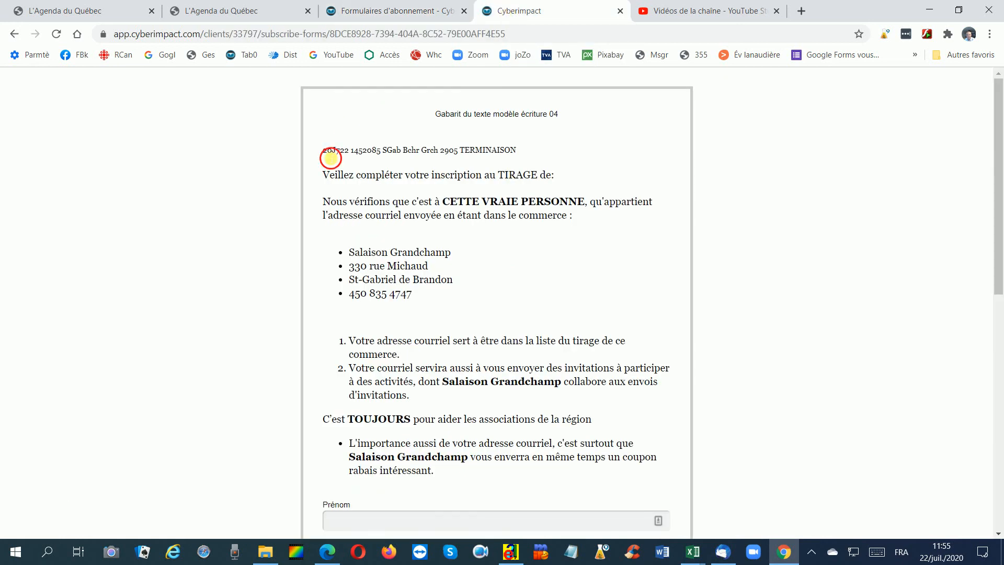
{"action": "double_click", "coordinate": [330, 156]}
{"action": "key", "text": "shift+Down"}
{"action": "key", "text": "shift+Down"}
{"action": "key", "text": "shift+Down"}
{"action": "key", "text": "shift+Down"}
{"action": "key", "text": "shift+Down"}
{"action": "key", "text": "shift+Down"}
{"action": "key", "text": "shift+Down"}
{"action": "key", "text": "shift+Down"}
{"action": "key", "text": "shift+Down"}
{"action": "key", "text": "shift+Down"}
{"action": "key", "text": "shift+Down"}
{"action": "key", "text": "shift+Down"}
{"action": "key", "text": "shift+Down"}
{"action": "key", "text": "shift+Down"}
{"action": "key", "text": "shift+Down"}
{"action": "key", "text": "shift+Down"}
{"action": "key", "text": "shift+Down"}
{"action": "key", "text": "shift+Down"}
{"action": "key", "text": "shift+Down"}
{"action": "key", "text": "shift+Down"}
{"action": "key", "text": "ctrl+c"}
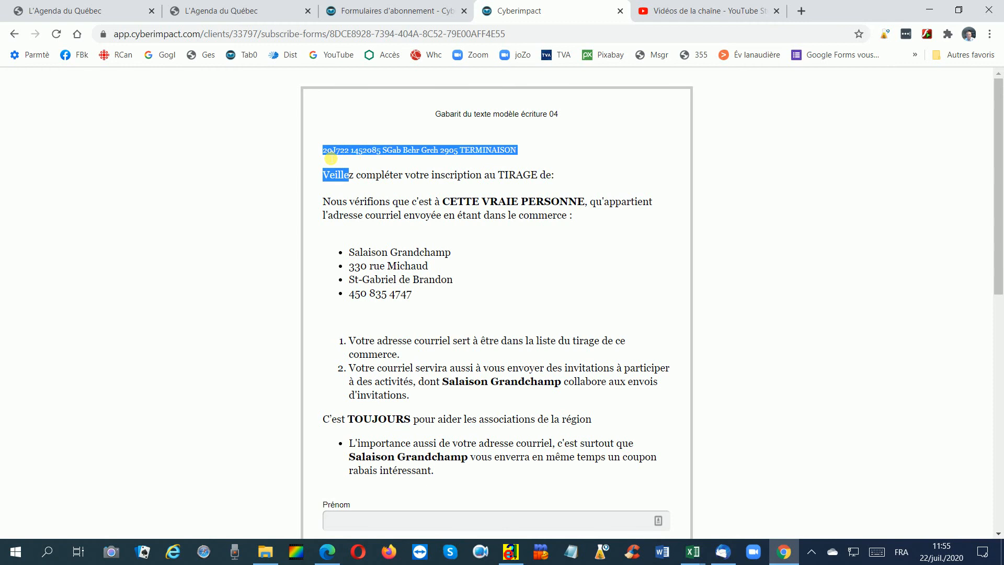
{"action": "key", "text": "shift+Down"}
{"action": "key", "text": "shift+Down"}
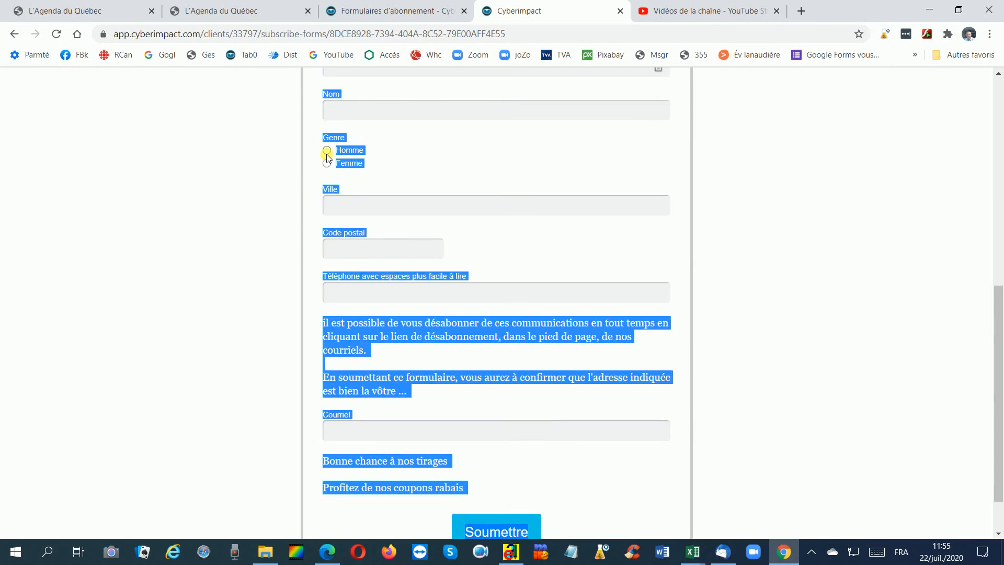
{"action": "key", "text": "shift+Up"}
{"action": "key", "text": "shift+Up"}
{"action": "key", "text": "shift+Down"}
{"action": "key", "text": "shift+End"}
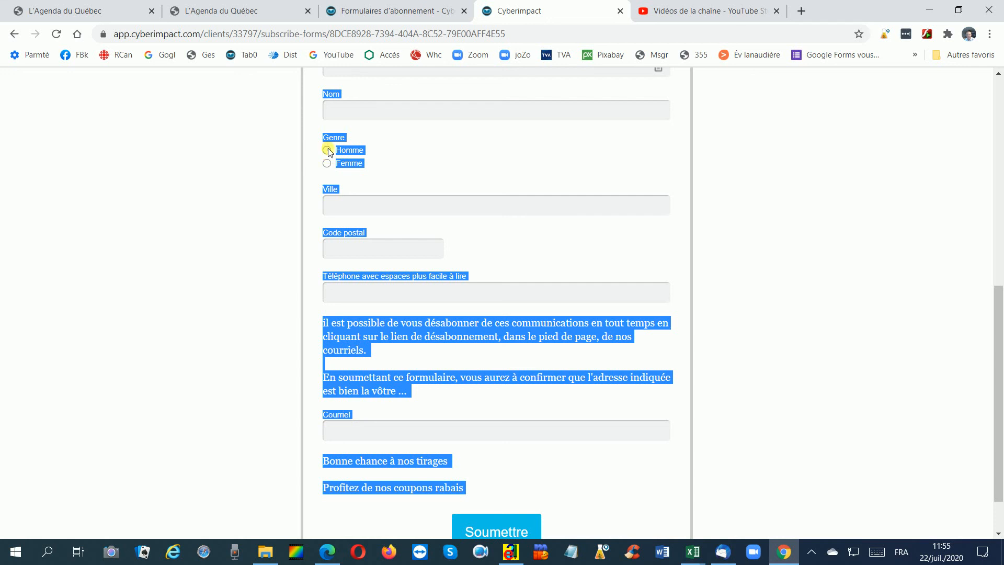
- Return to the form editor and clear the placeholder text of the last custom text block above the Soumettre button
{"action": "left_click", "coordinate": [354, 11]}
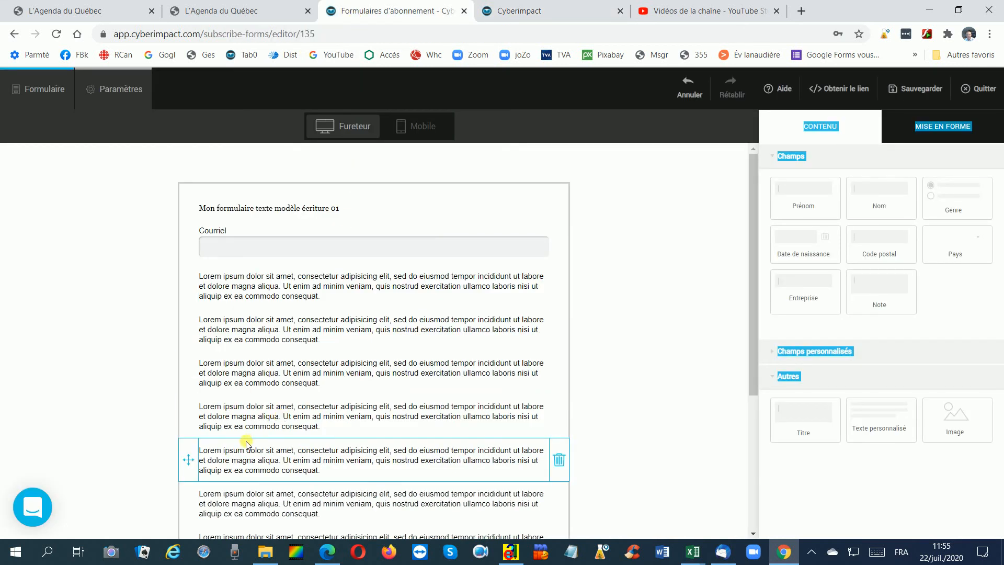
{"action": "scroll", "coordinate": [265, 329], "scroll_direction": "down", "scroll_amount": 5}
{"action": "scroll", "coordinate": [272, 342], "scroll_direction": "up", "scroll_amount": 1}
{"action": "scroll", "coordinate": [277, 366], "scroll_direction": "down", "scroll_amount": 2}
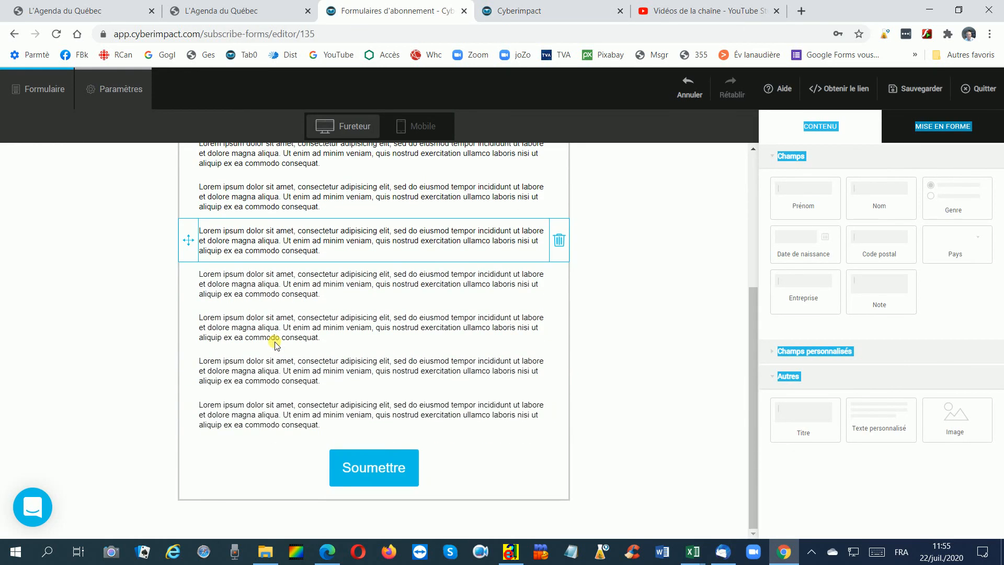
{"action": "left_click", "coordinate": [329, 413]}
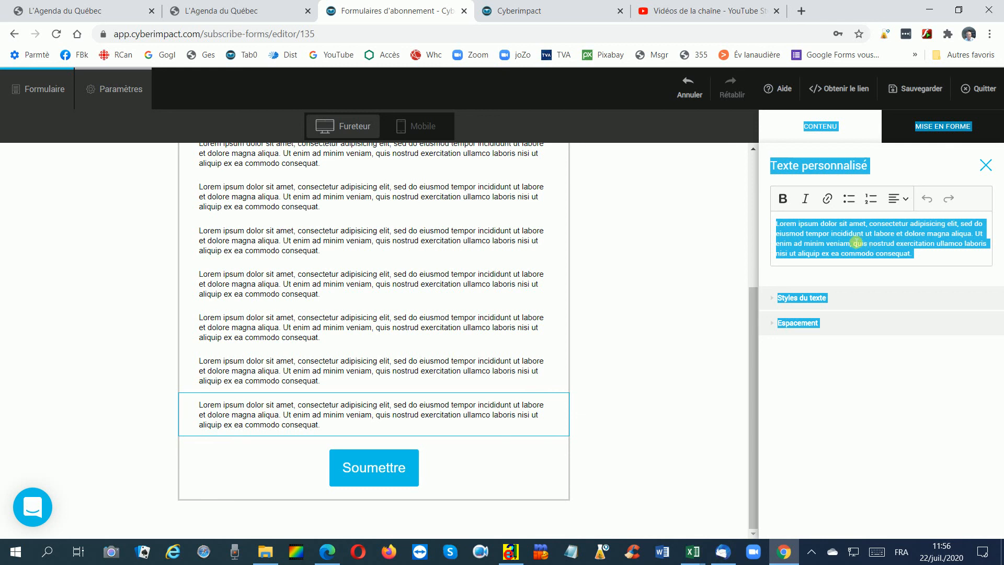
{"action": "left_click", "coordinate": [838, 242]}
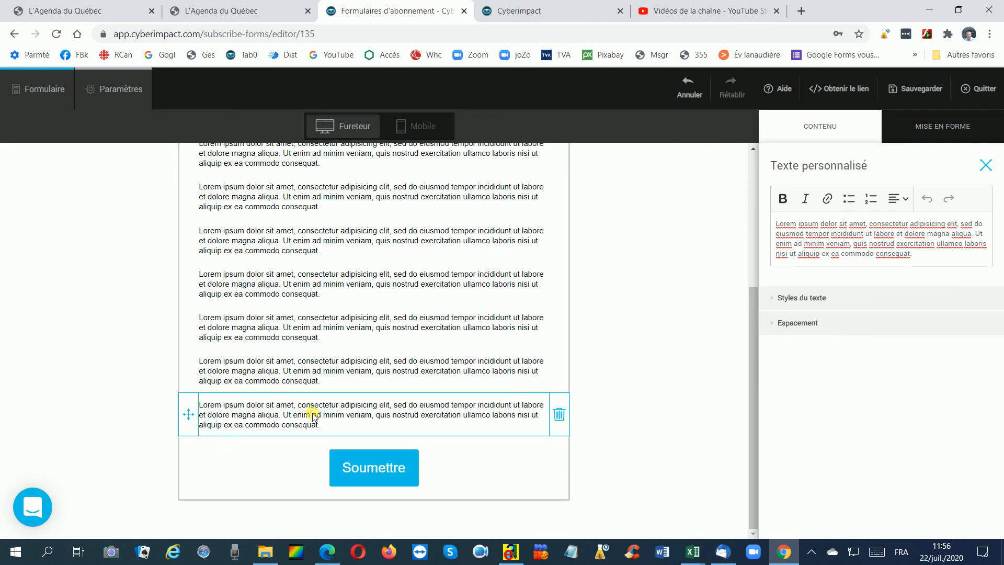
{"action": "triple_click", "coordinate": [890, 242]}
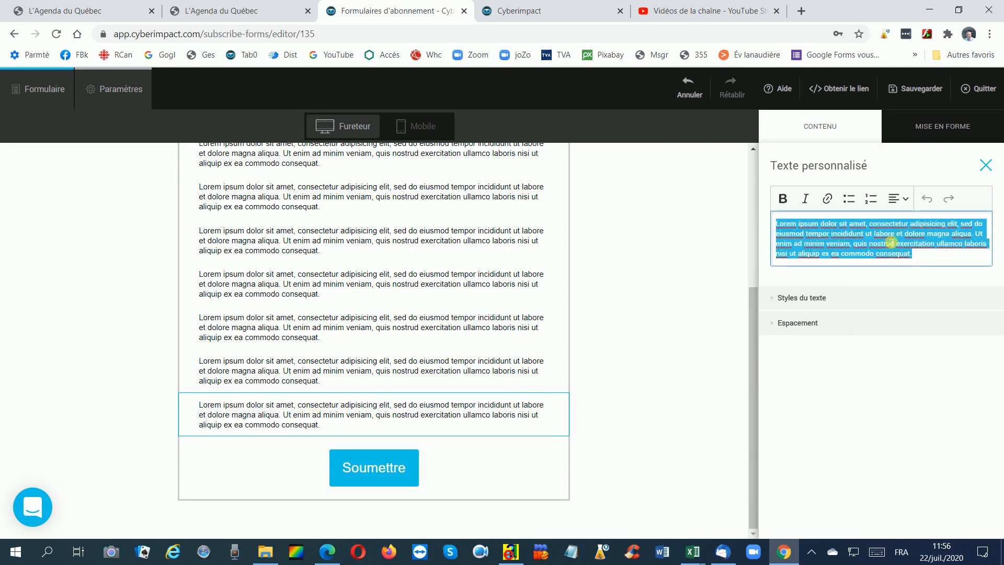
{"action": "key", "text": "BackSpace"}
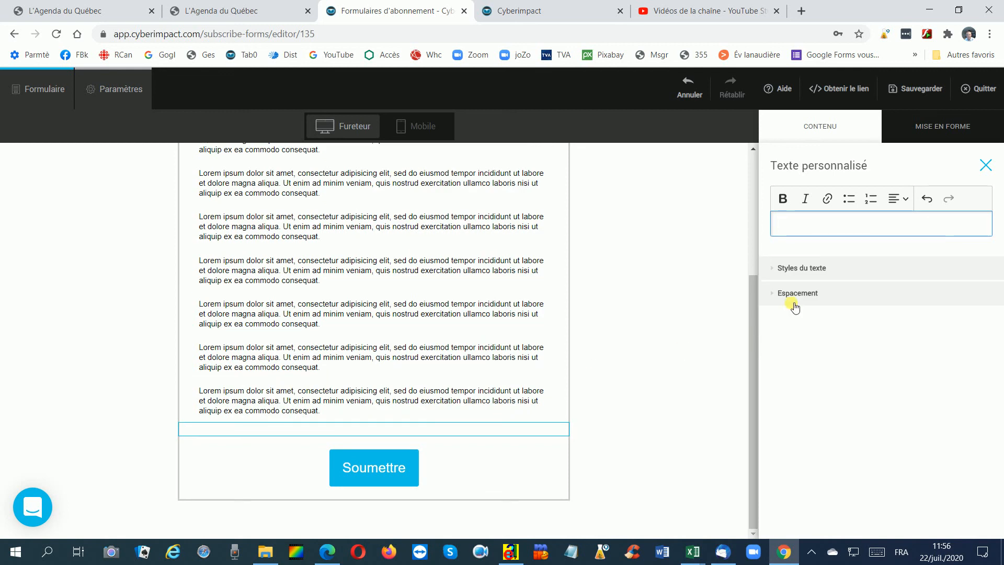
{"action": "type", "text": "dddddddddddddd"}
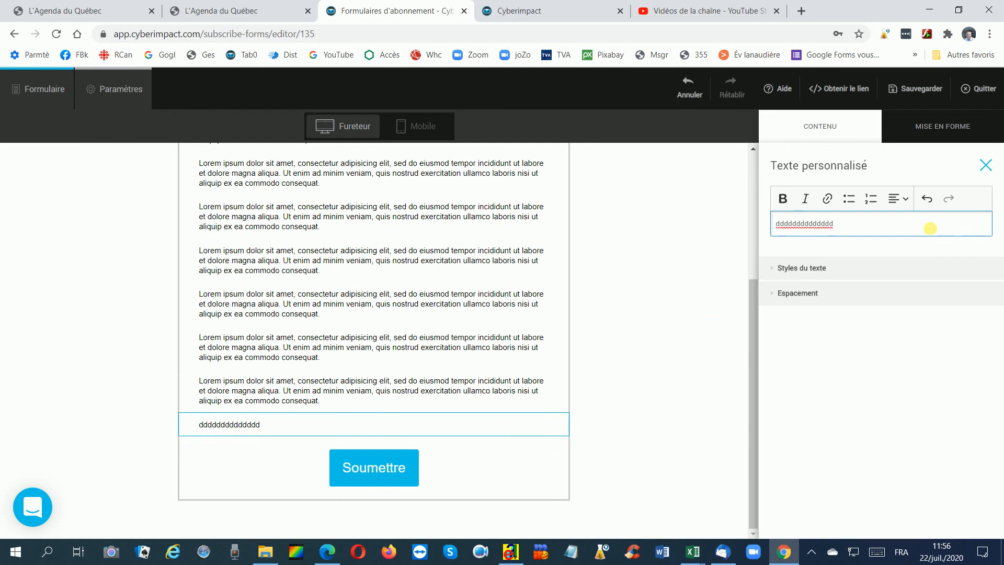
{"action": "key", "text": "BackSpace"}
{"action": "key", "text": "BackSpace"}
{"action": "key", "text": "BackSpace"}
{"action": "key", "text": "BackSpace"}
{"action": "key", "text": "BackSpace"}
{"action": "key", "text": "BackSpace"}
{"action": "key", "text": "BackSpace"}
{"action": "key", "text": "BackSpace"}
{"action": "key", "text": "BackSpace"}
{"action": "key", "text": "BackSpace"}
{"action": "key", "text": "BackSpace"}
{"action": "key", "text": "BackSpace"}
{"action": "key", "text": "BackSpace"}
{"action": "key", "text": "BackSpace"}
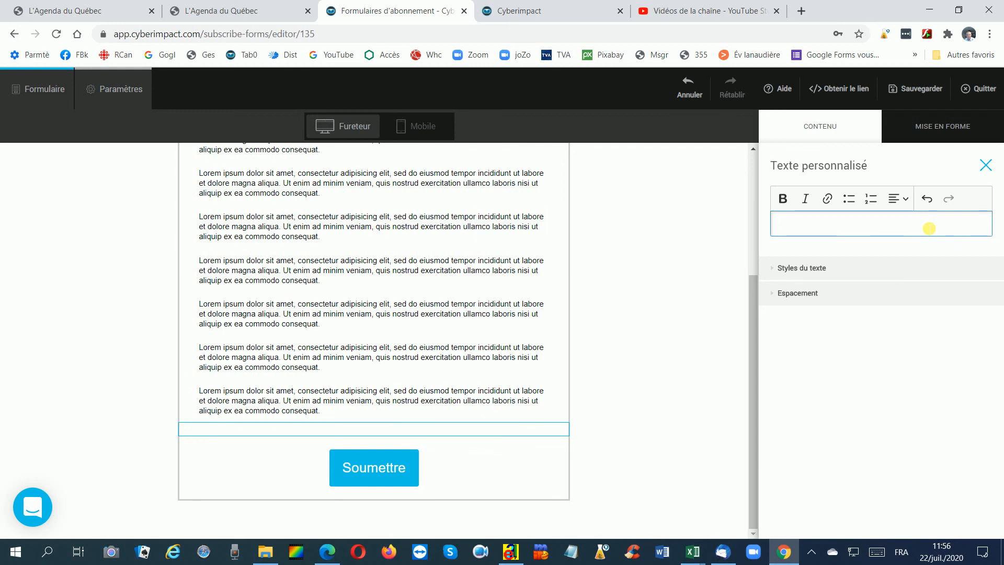
- Paste the copied template content into the emptied last text block and check how it looks in the form
{"action": "key", "text": "ctrl+v"}
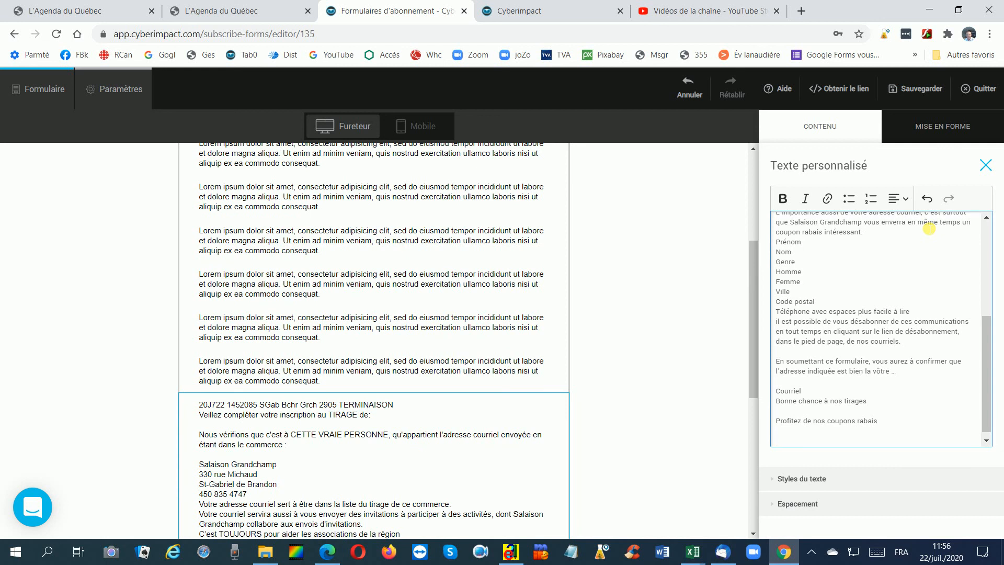
{"action": "scroll", "coordinate": [525, 448], "scroll_direction": "up", "scroll_amount": 5}
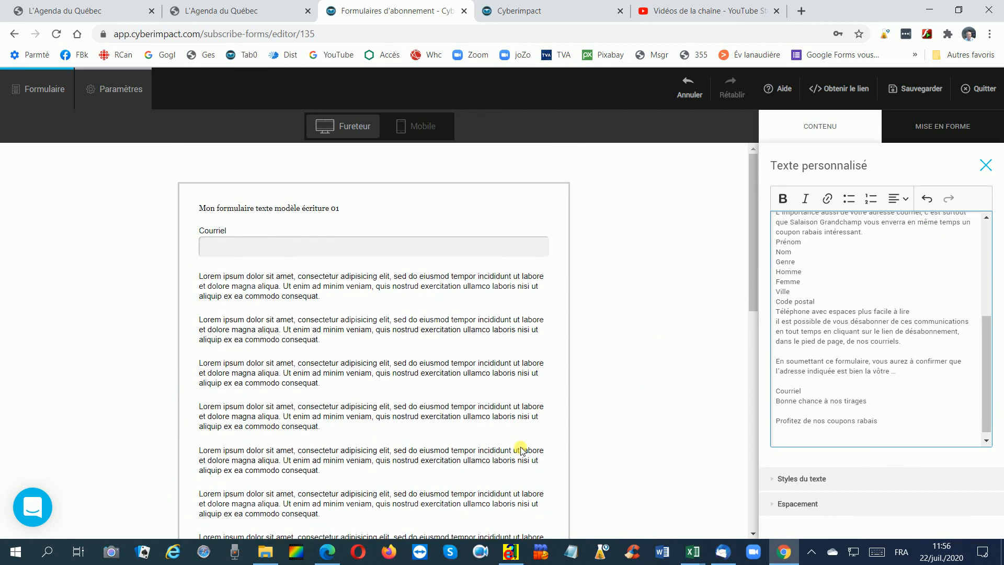
{"action": "scroll", "coordinate": [523, 449], "scroll_direction": "down", "scroll_amount": 8}
{"action": "scroll", "coordinate": [523, 449], "scroll_direction": "up", "scroll_amount": 3}
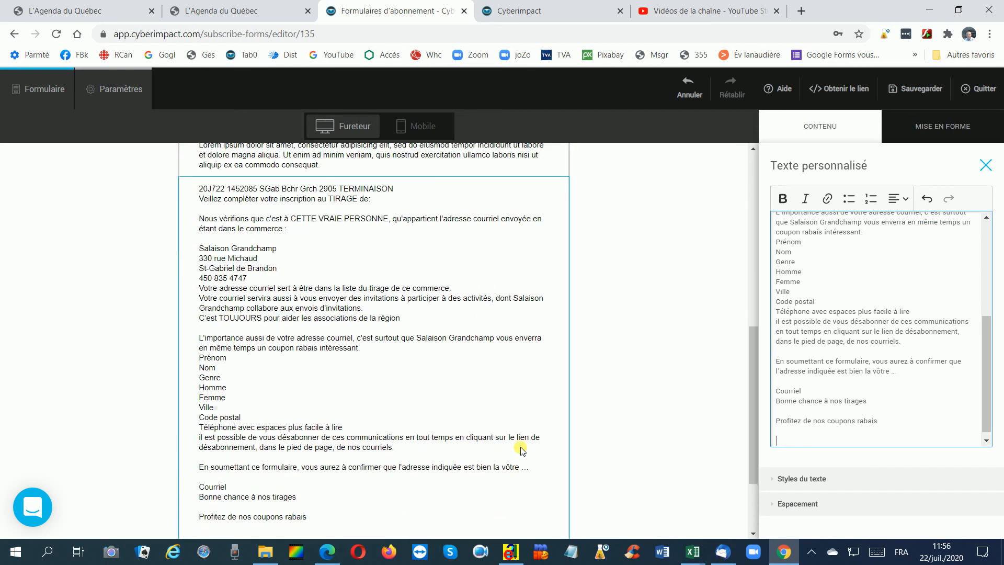
{"action": "scroll", "coordinate": [520, 448], "scroll_direction": "up", "scroll_amount": 3}
{"action": "scroll", "coordinate": [519, 471], "scroll_direction": "down", "scroll_amount": 3}
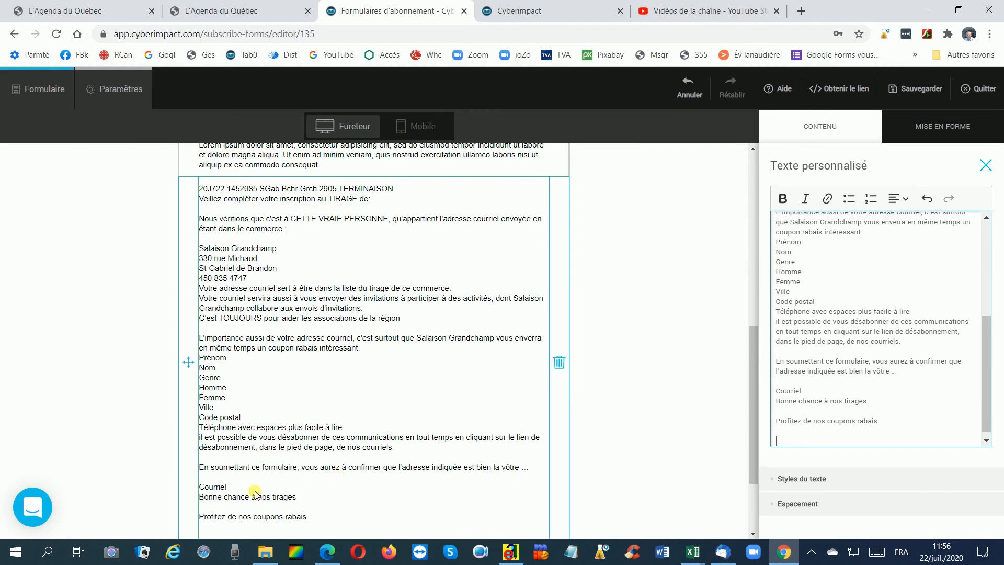
- Replace the placeholder text of the first custom text block under the Courriel field with the copied template content
{"action": "scroll", "coordinate": [255, 494], "scroll_direction": "up", "scroll_amount": 10}
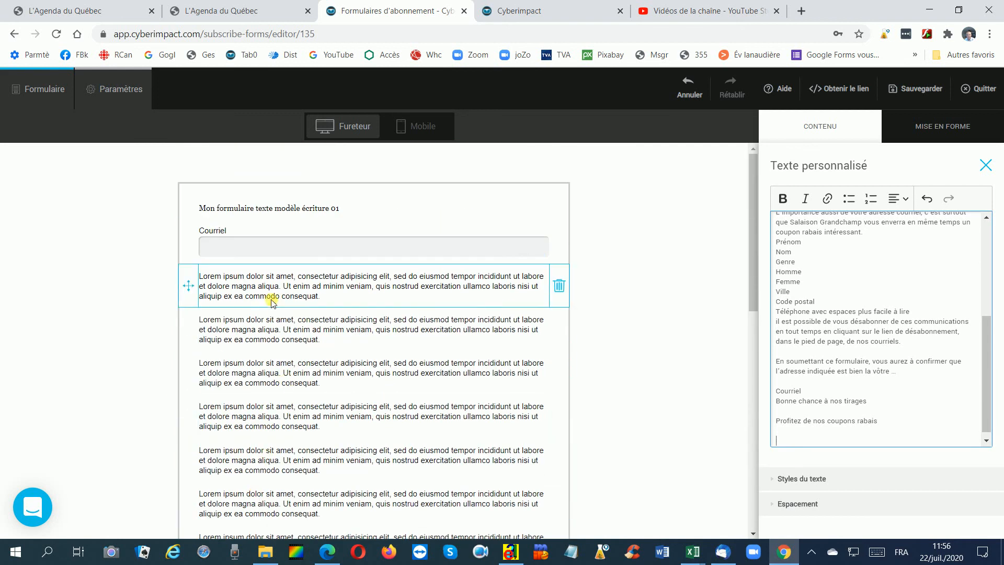
{"action": "left_click", "coordinate": [328, 281]}
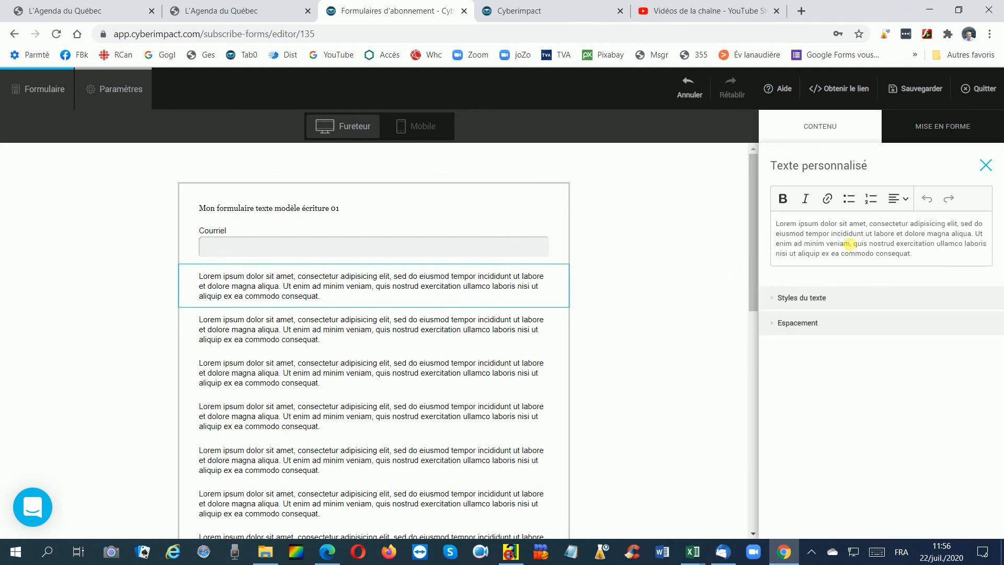
{"action": "double_click", "coordinate": [849, 243]}
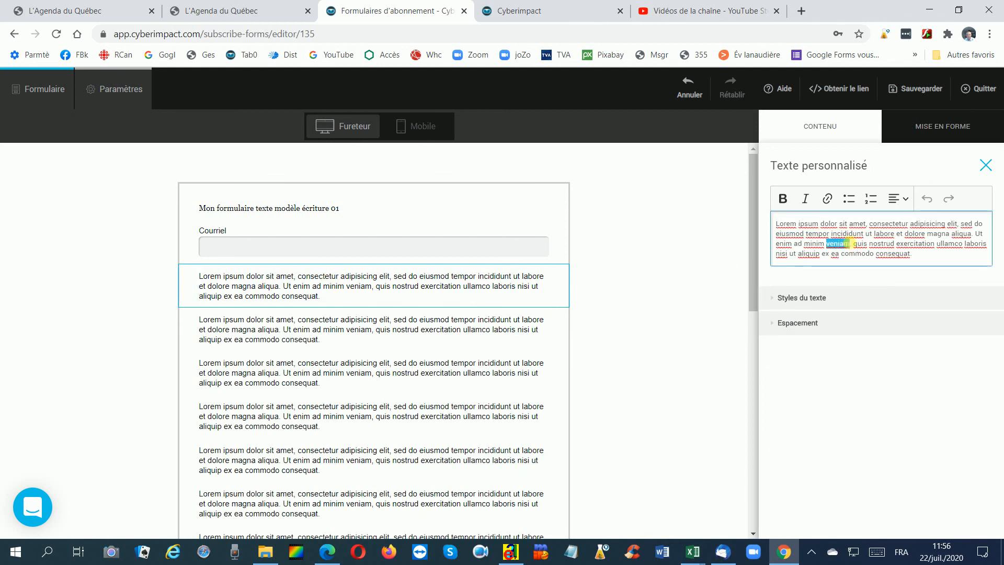
{"action": "triple_click", "coordinate": [849, 243]}
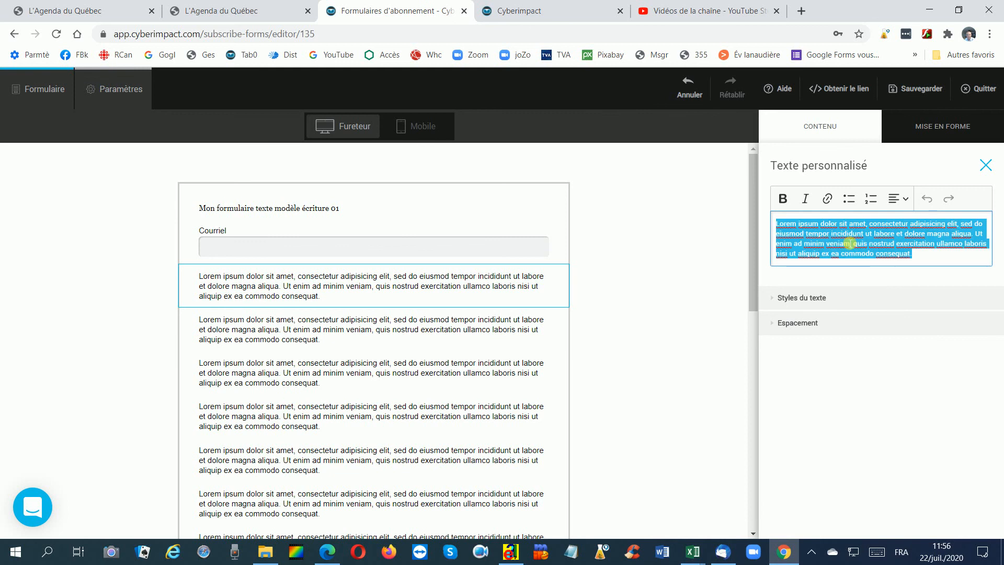
{"action": "key", "text": "BackSpace"}
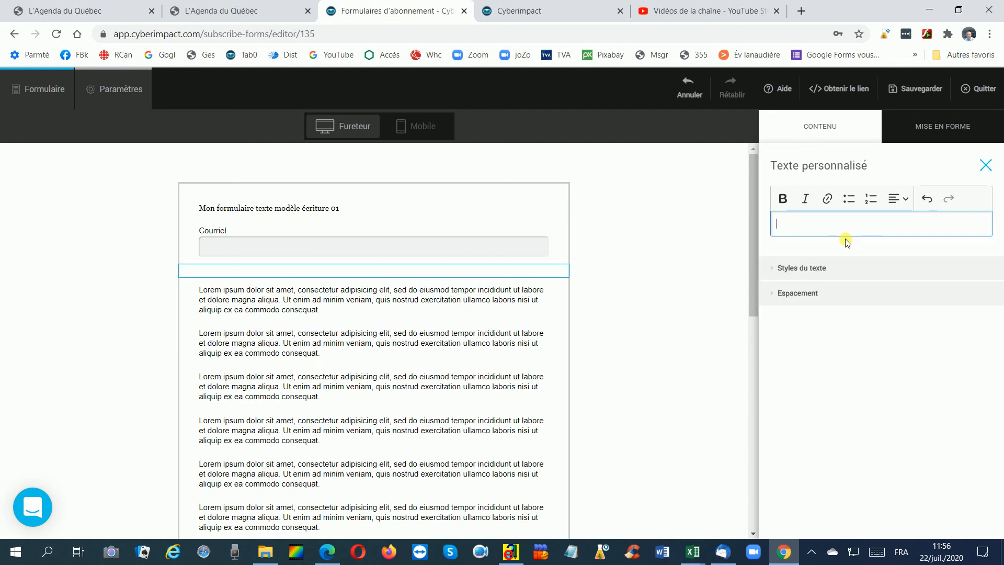
{"action": "key", "text": "ctrl+v"}
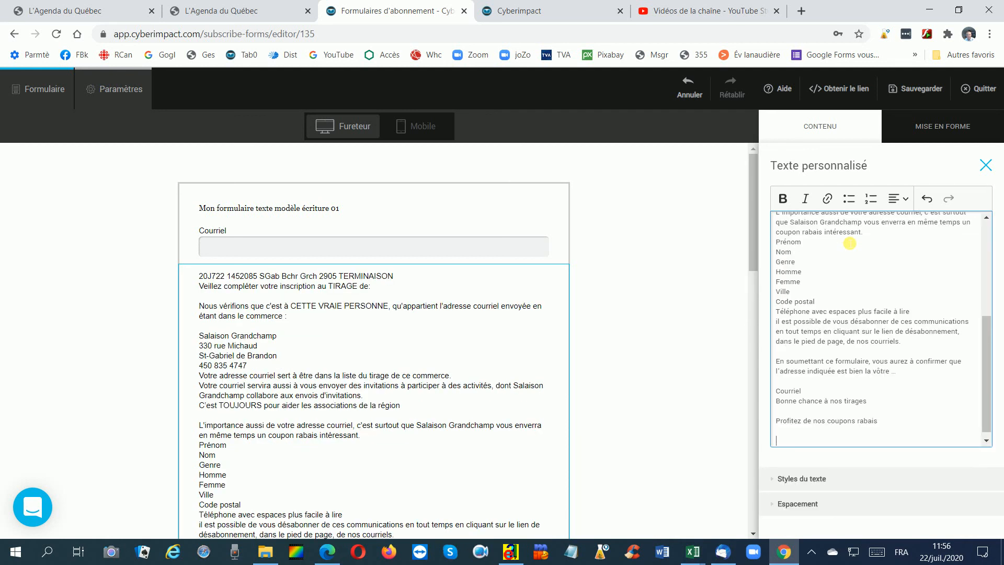
- Delete the reference line ending in TERMINAISON from the start of the first text block
{"action": "scroll", "coordinate": [849, 243], "scroll_direction": "up", "scroll_amount": 10}
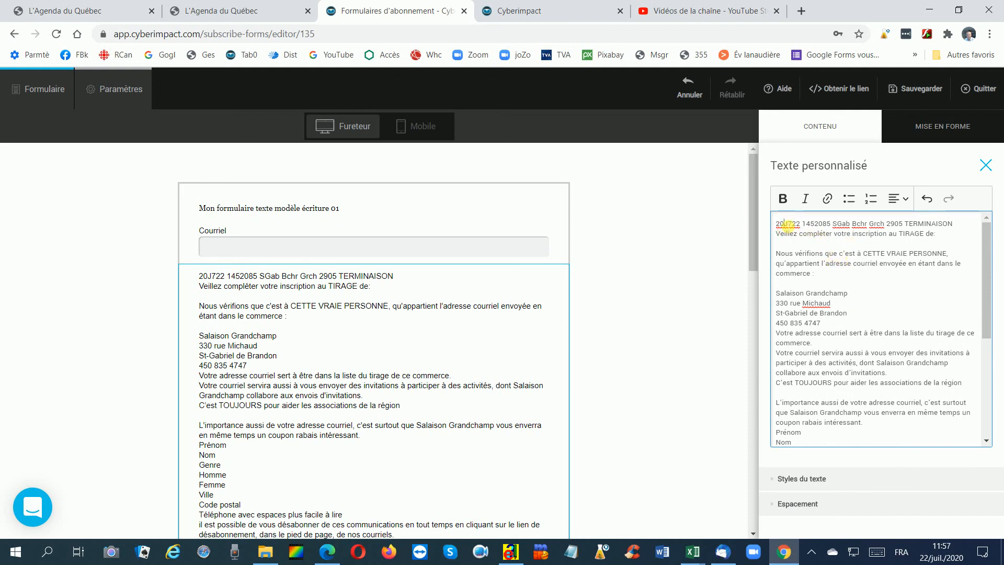
{"action": "triple_click", "coordinate": [787, 223]}
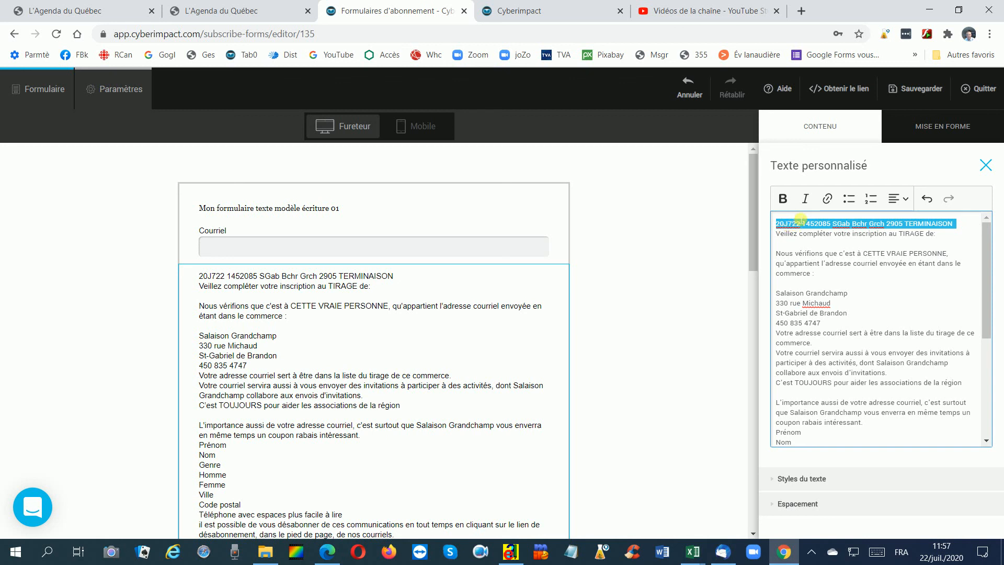
{"action": "key", "text": "Delete"}
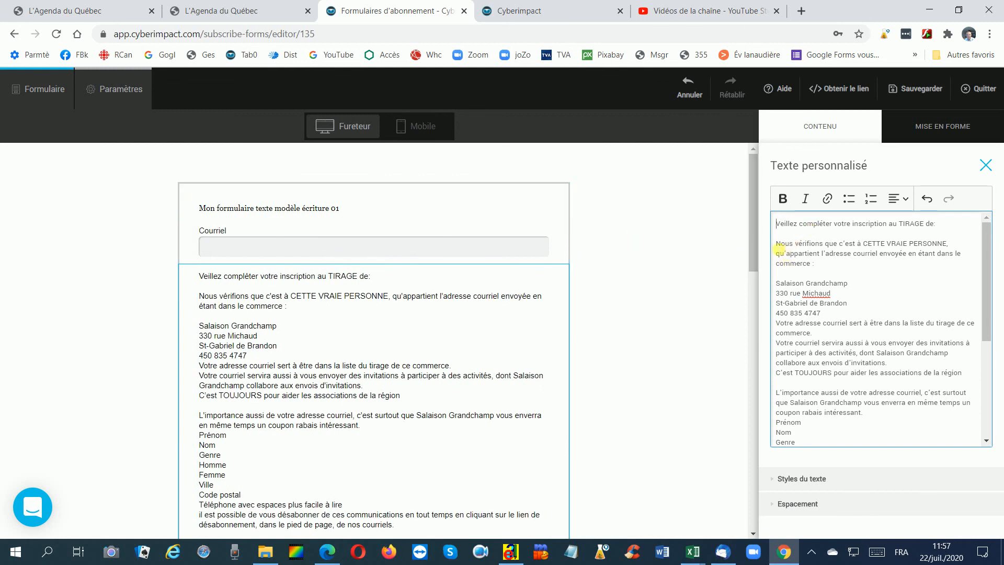
- Delete everything after "Veillez compléter votre inscription au TIRAGE de:" in the first text block, including the trailing blank line
{"action": "double_click", "coordinate": [784, 246]}
{"action": "key", "text": "shift+Down"}
{"action": "key", "text": "shift+Down"}
{"action": "key", "text": "shift+Down"}
{"action": "key", "text": "shift+Down"}
{"action": "key", "text": "shift+Down"}
{"action": "key", "text": "shift+Down"}
{"action": "key", "text": "shift+Down"}
{"action": "key", "text": "shift+Down"}
{"action": "key", "text": "shift+Down"}
{"action": "key", "text": "shift+Down"}
{"action": "key", "text": "shift+Down"}
{"action": "key", "text": "shift+Down"}
{"action": "key", "text": "shift+Down"}
{"action": "key", "text": "shift+Down"}
{"action": "key", "text": "shift+Down"}
{"action": "key", "text": "shift+Down"}
{"action": "key", "text": "shift+Down"}
{"action": "key", "text": "shift+Down"}
{"action": "key", "text": "shift+Down"}
{"action": "key", "text": "shift+Down"}
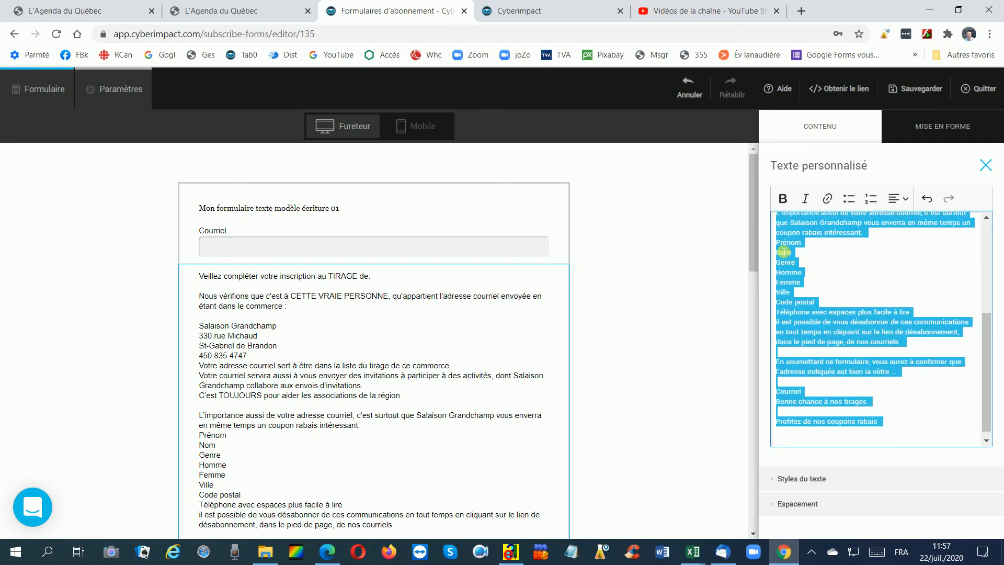
{"action": "key", "text": "BackSpace"}
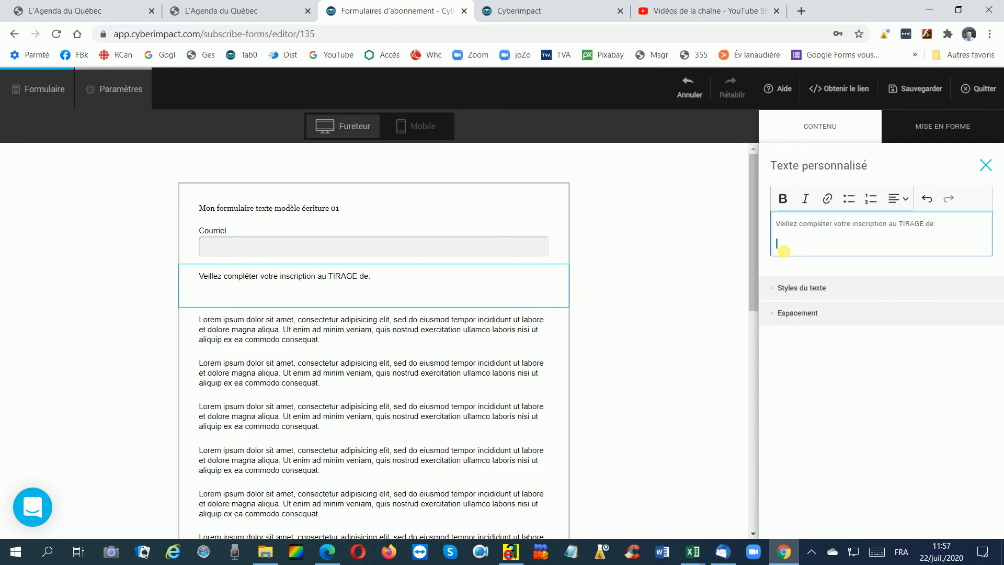
{"action": "key", "text": "BackSpace"}
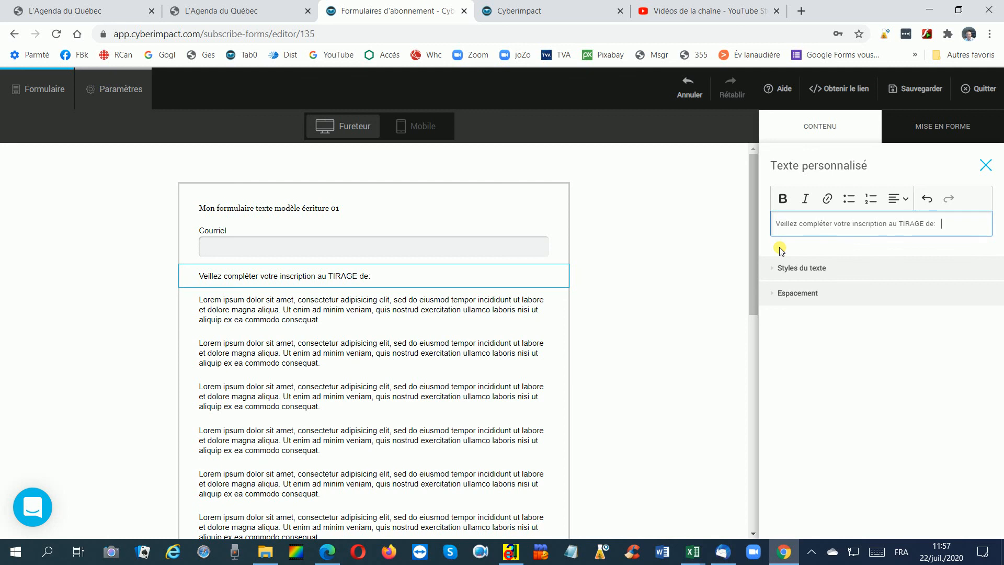
- Replace the placeholder text of the second custom text block with the copied template content
{"action": "left_click", "coordinate": [245, 309]}
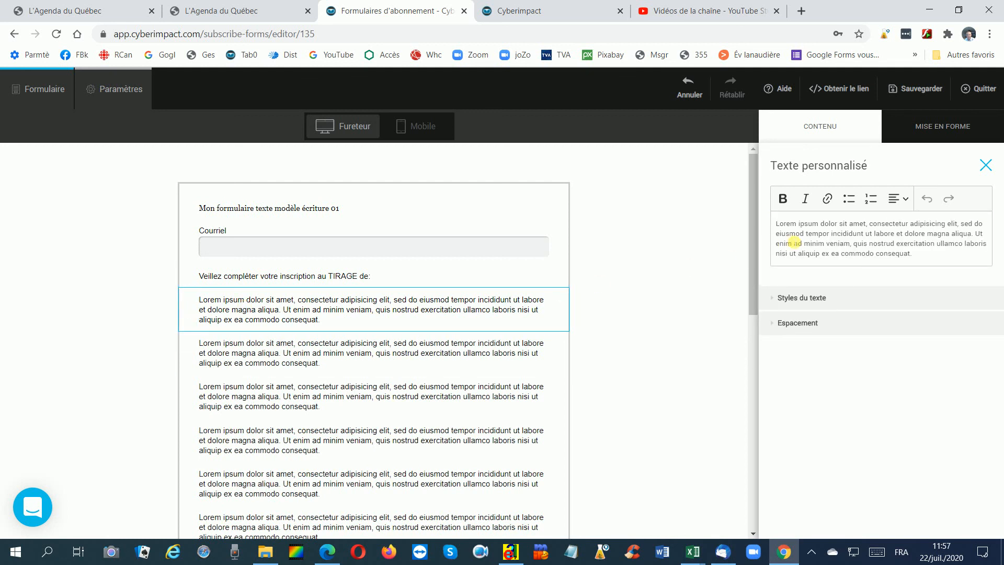
{"action": "double_click", "coordinate": [790, 235]}
{"action": "triple_click", "coordinate": [793, 240]}
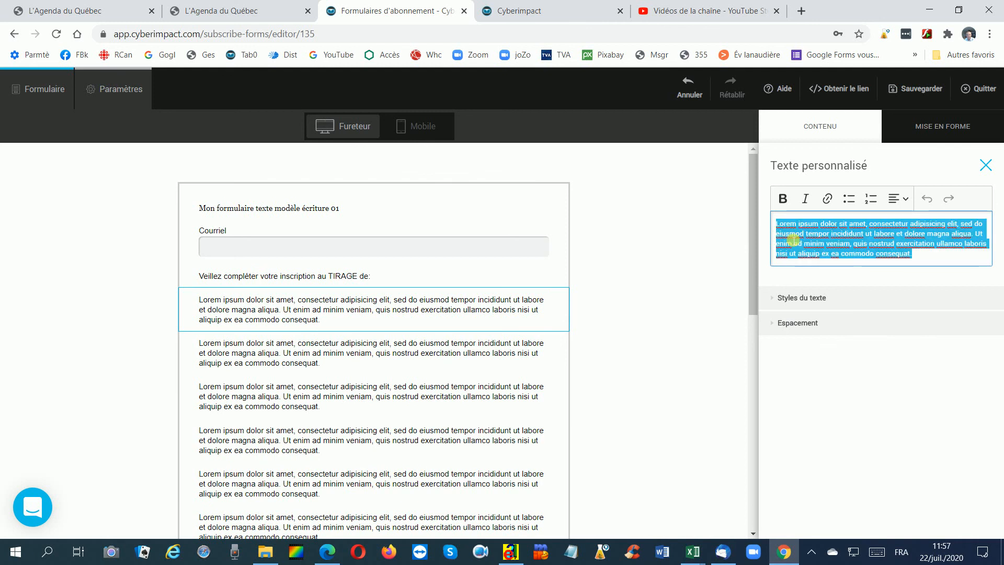
{"action": "key", "text": "BackSpace"}
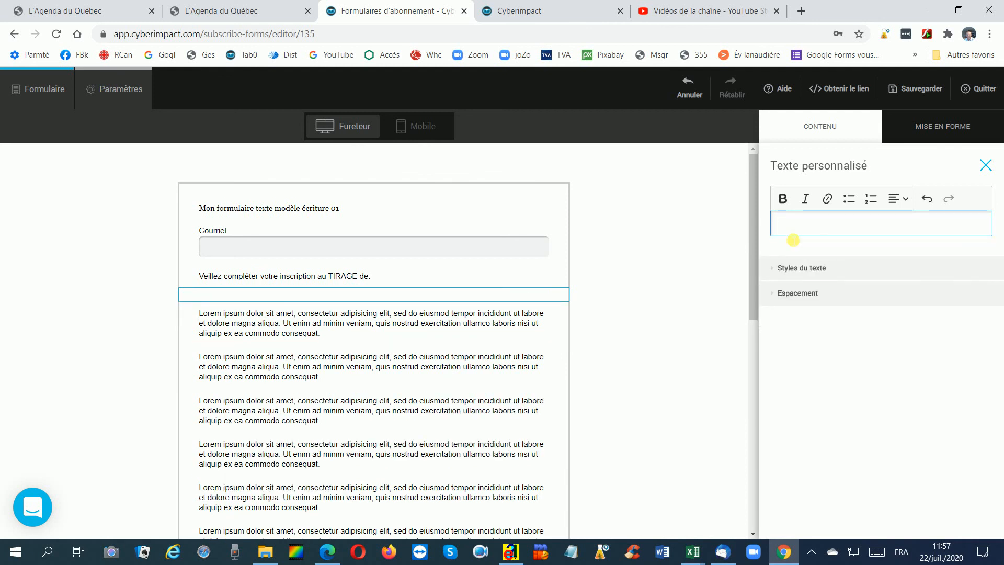
{"action": "key", "text": "ctrl+v"}
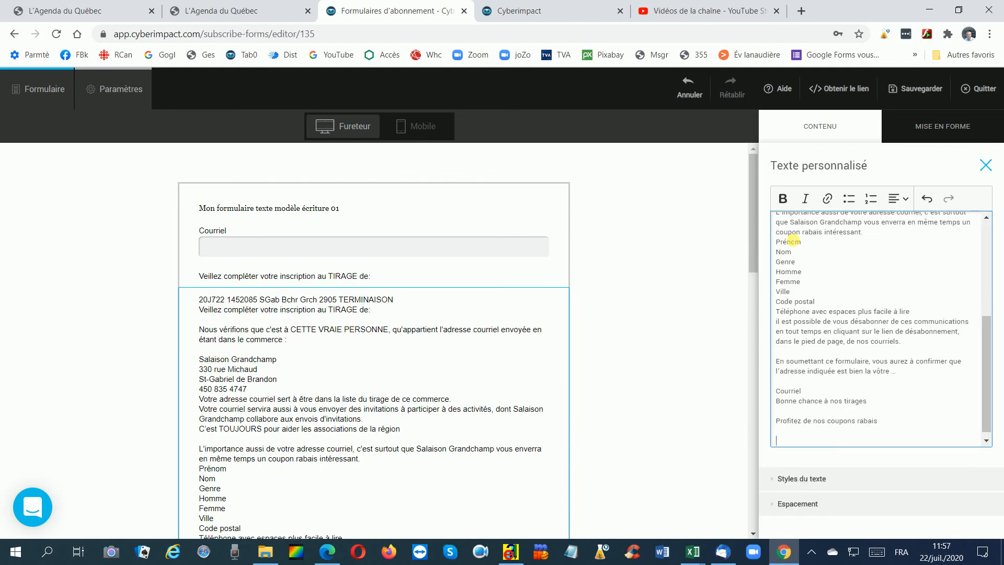
- Delete the TERMINAISON reference line, the TIRAGE line and the blank line so the second text block starts with "Nous vérifions que c'est à CETTE VRAIE PERSONNE"
{"action": "scroll", "coordinate": [792, 241], "scroll_direction": "up", "scroll_amount": 4}
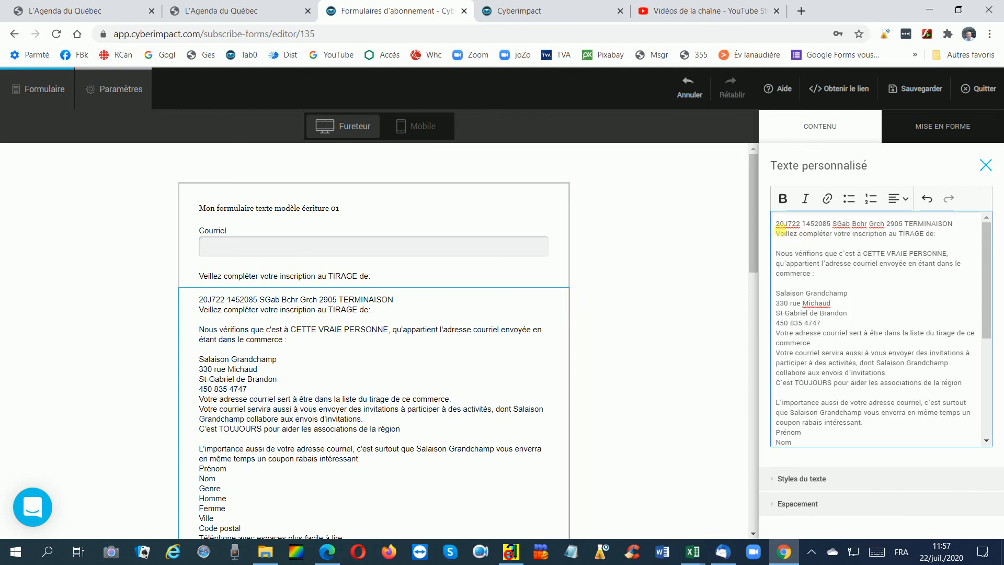
{"action": "triple_click", "coordinate": [780, 224]}
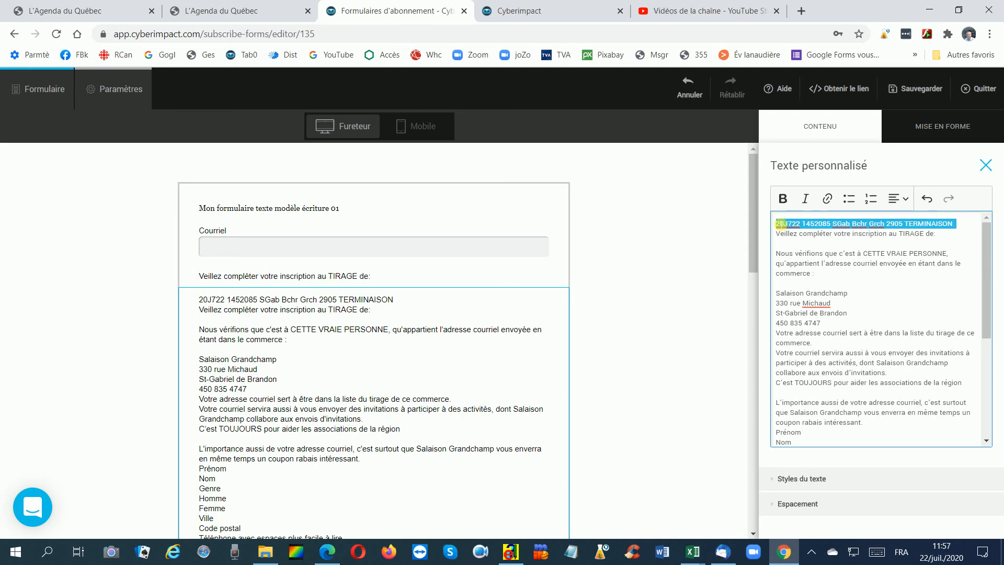
{"action": "key", "text": "Delete"}
{"action": "triple_click", "coordinate": [787, 225]}
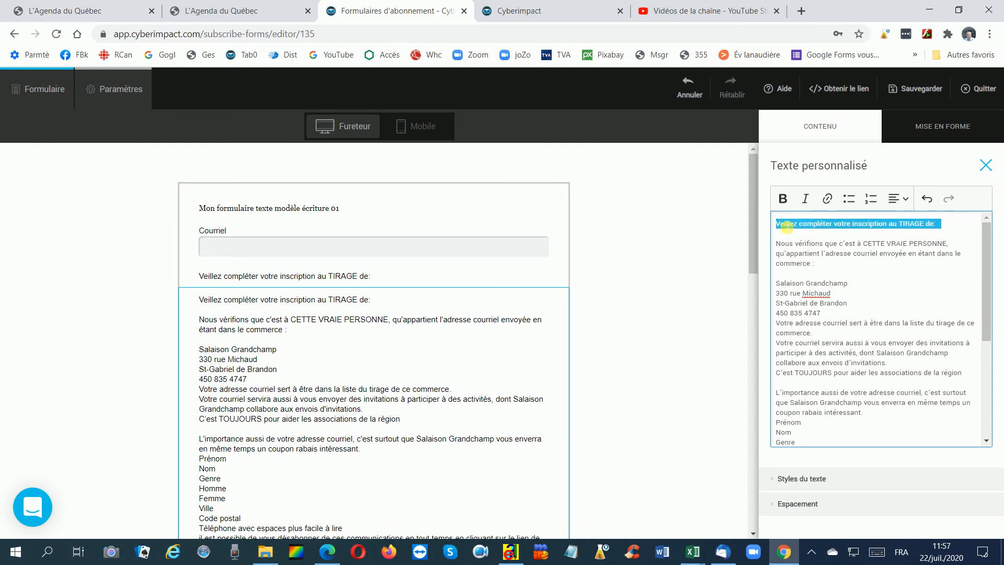
{"action": "key", "text": "Delete"}
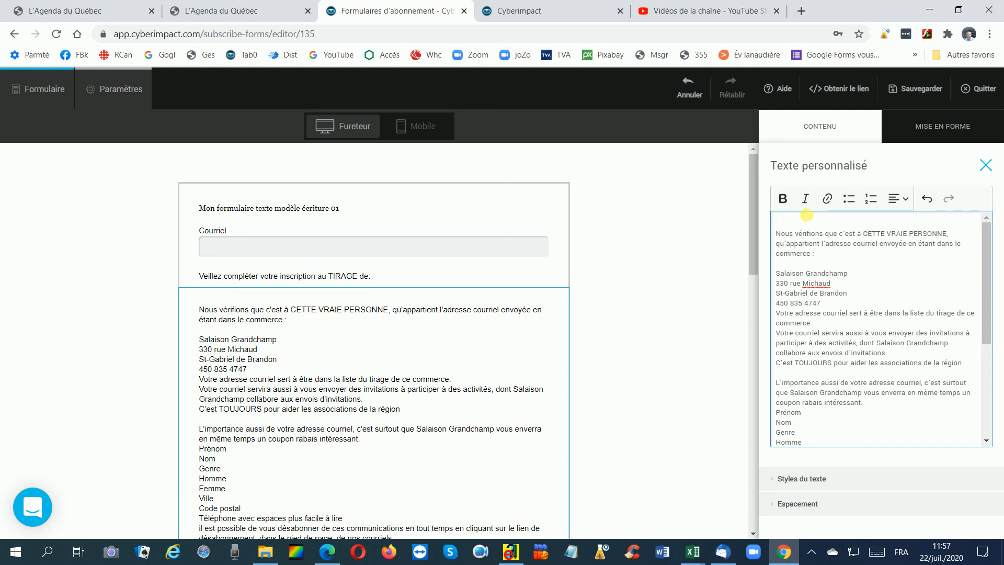
{"action": "key", "text": "Delete"}
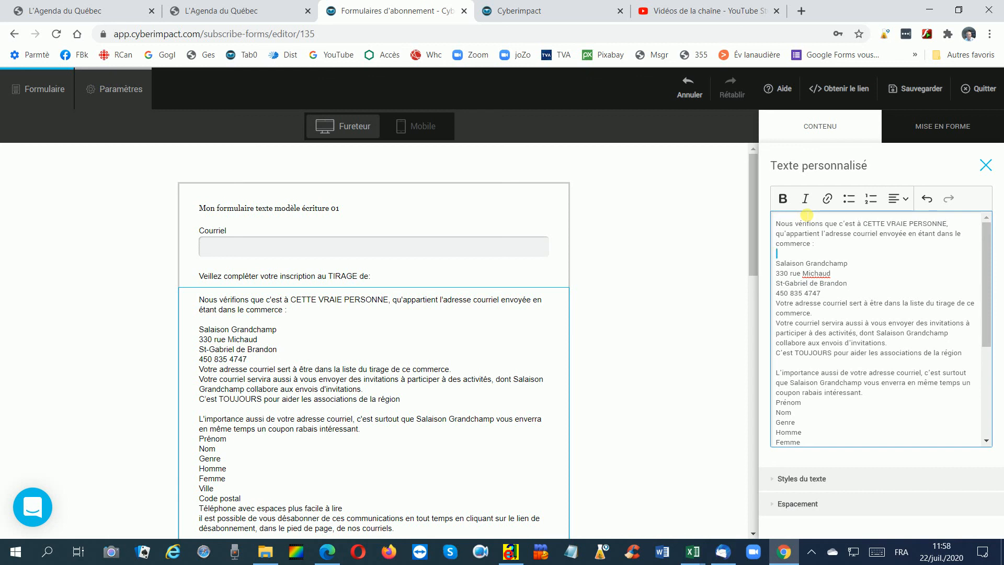
- Remove the blank line between the "Nous vérifions" paragraph and "Salaison Grandchamp" in the second text block
{"action": "key", "text": "shift+Down"}
{"action": "key", "text": "shift+Down"}
{"action": "key", "text": "shift+Down"}
{"action": "key", "text": "shift+Down"}
{"action": "key", "text": "shift+Down"}
{"action": "key", "text": "shift+Down"}
{"action": "key", "text": "shift+Down"}
{"action": "key", "text": "shift+Down"}
{"action": "key", "text": "shift+Down"}
{"action": "key", "text": "shift+Down"}
{"action": "key", "text": "shift+Down"}
{"action": "key", "text": "shift+Down"}
{"action": "key", "text": "shift+Down"}
{"action": "key", "text": "shift+Down"}
{"action": "key", "text": "shift+Down"}
{"action": "key", "text": "shift+Down"}
{"action": "key", "text": "shift+Down"}
{"action": "key", "text": "shift+Down"}
{"action": "key", "text": "shift+Down"}
{"action": "key", "text": "shift+Down"}
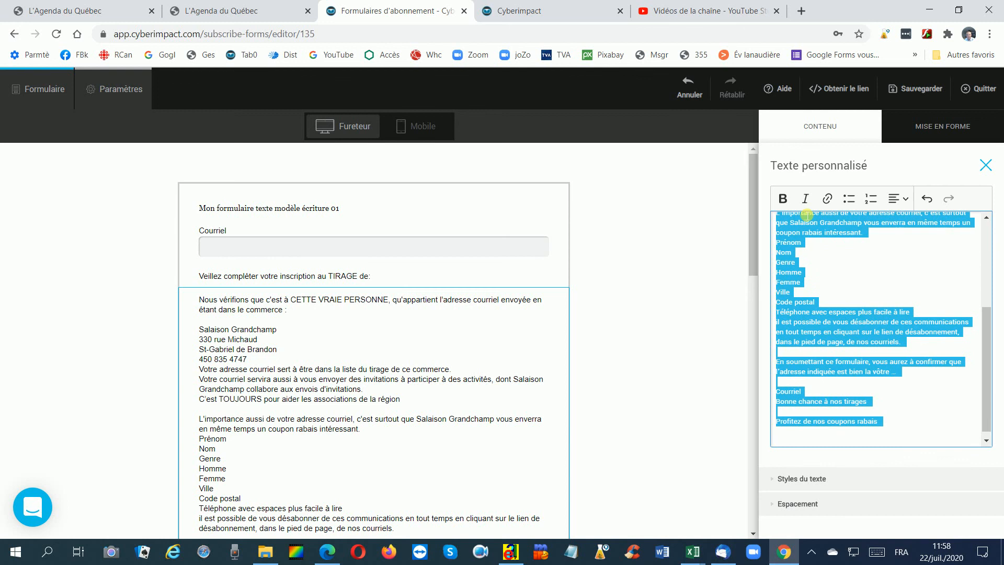
{"action": "key", "text": "Left"}
{"action": "key", "text": "Delete"}
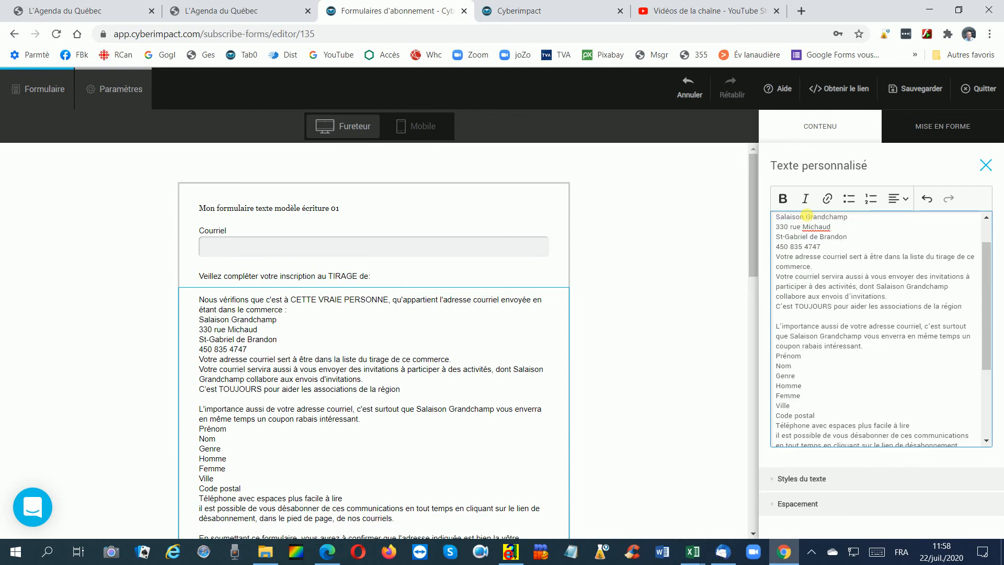
- Delete everything from "Salaison Grandchamp" onward in the second text block, including the trailing blank line, keeping only the "Nous vérifions" paragraph
{"action": "scroll", "coordinate": [807, 214], "scroll_direction": "up", "scroll_amount": 1}
{"action": "scroll", "coordinate": [807, 215], "scroll_direction": "down", "scroll_amount": 3}
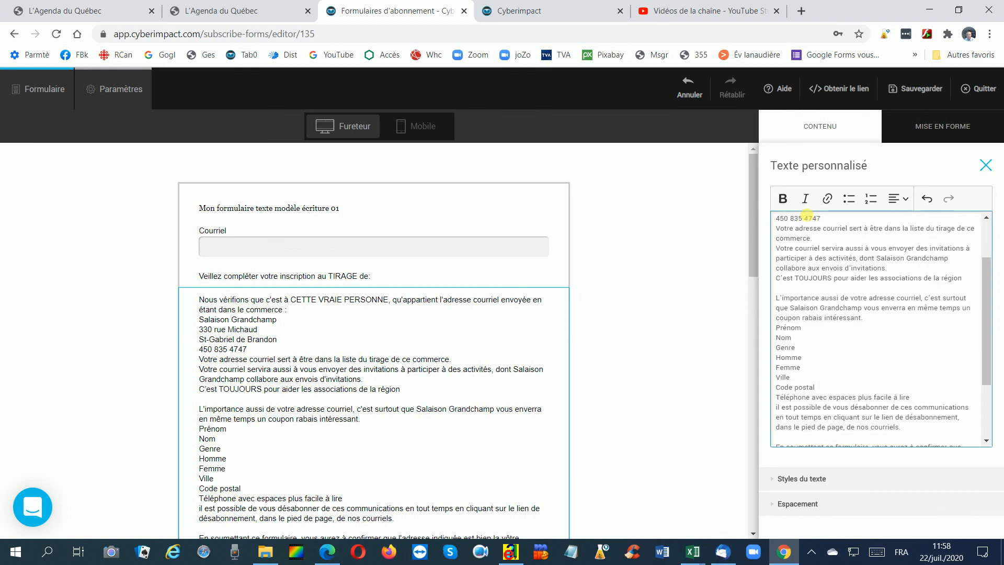
{"action": "scroll", "coordinate": [810, 261], "scroll_direction": "up", "scroll_amount": 3}
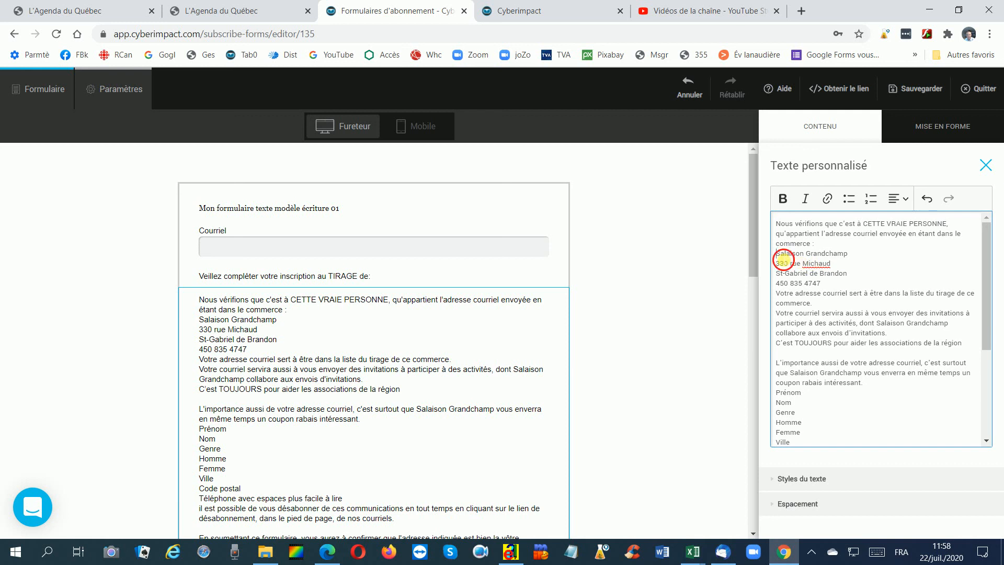
{"action": "triple_click", "coordinate": [782, 256]}
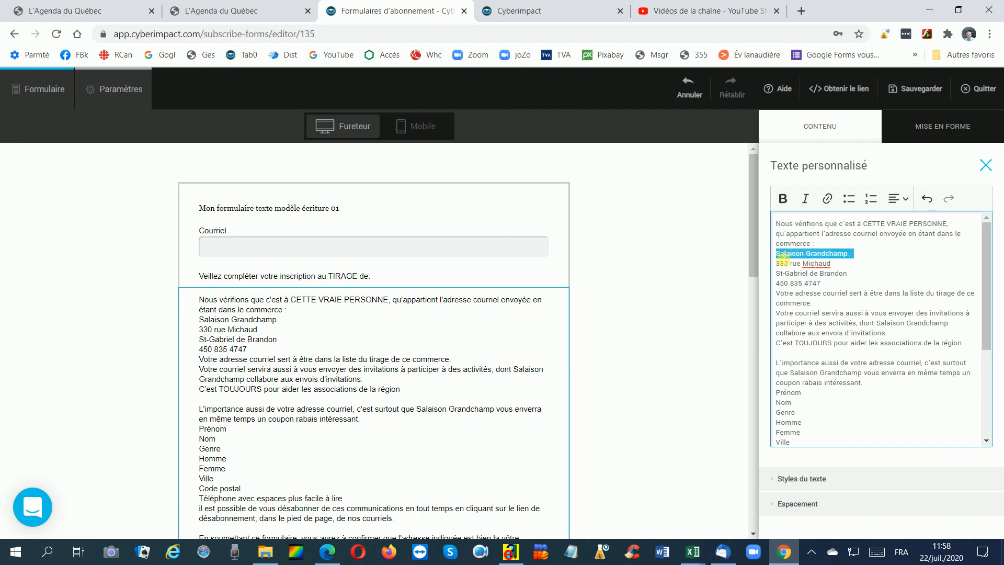
{"action": "key", "text": "shift+Down"}
{"action": "key", "text": "shift+Down"}
{"action": "key", "text": "shift+Down"}
{"action": "key", "text": "shift+Down"}
{"action": "key", "text": "shift+Down"}
{"action": "key", "text": "shift+Down"}
{"action": "key", "text": "shift+Down"}
{"action": "key", "text": "shift+Down"}
{"action": "key", "text": "shift+Down"}
{"action": "key", "text": "shift+Down"}
{"action": "key", "text": "shift+Down"}
{"action": "key", "text": "shift+Down"}
{"action": "key", "text": "shift+Down"}
{"action": "key", "text": "shift+Down"}
{"action": "key", "text": "shift+Down"}
{"action": "key", "text": "shift+Down"}
{"action": "key", "text": "shift+Down"}
{"action": "key", "text": "shift+Down"}
{"action": "key", "text": "shift+Down"}
{"action": "key", "text": "shift+Down"}
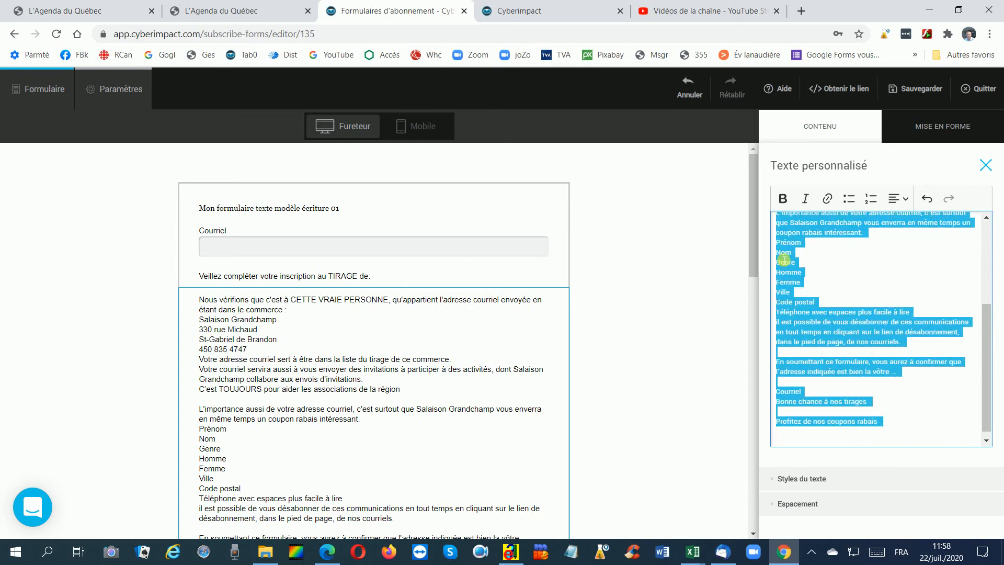
{"action": "key", "text": "BackSpace"}
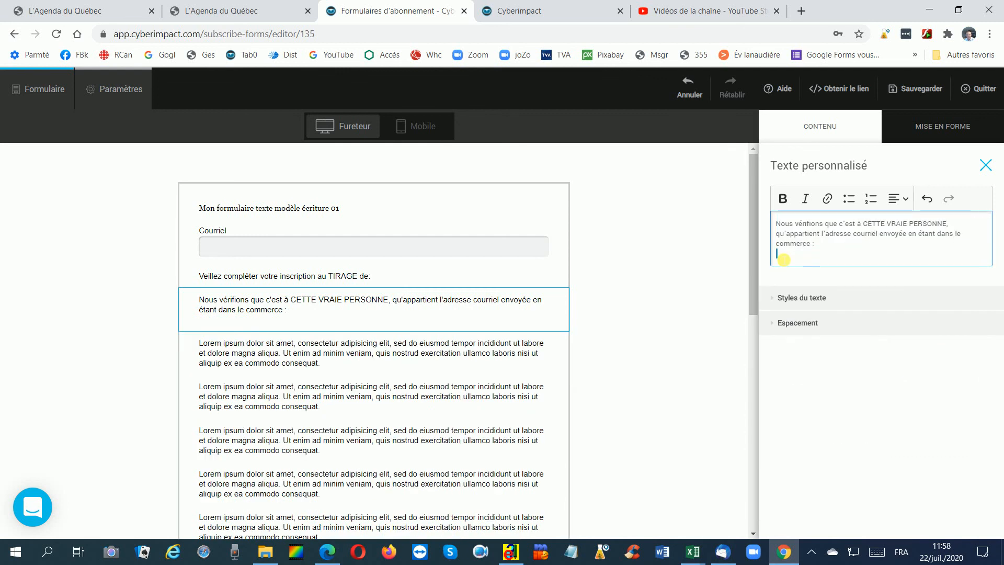
{"action": "key", "text": "BackSpace"}
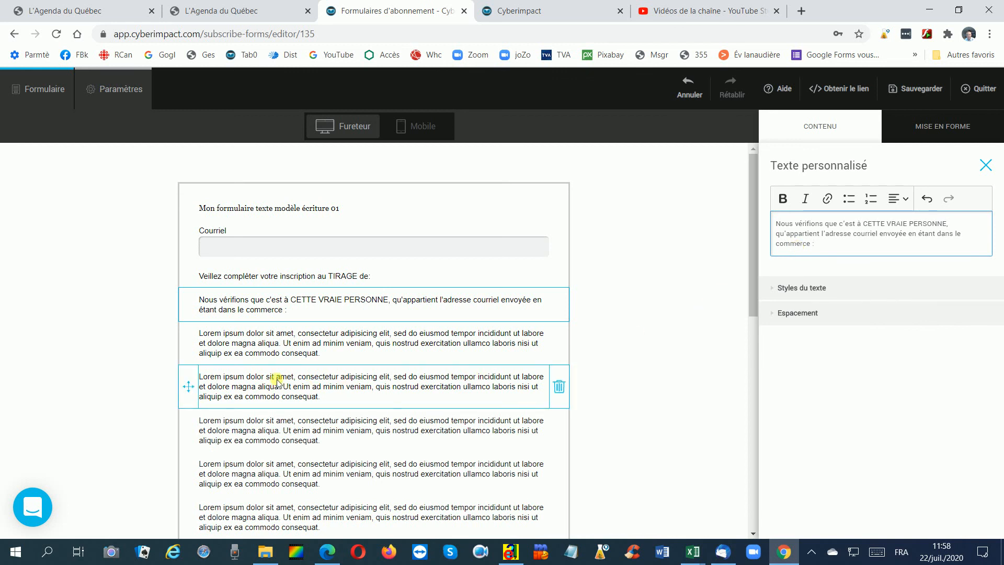
- Replace the placeholder text of the third custom text block with the copied template content
{"action": "left_click", "coordinate": [241, 334]}
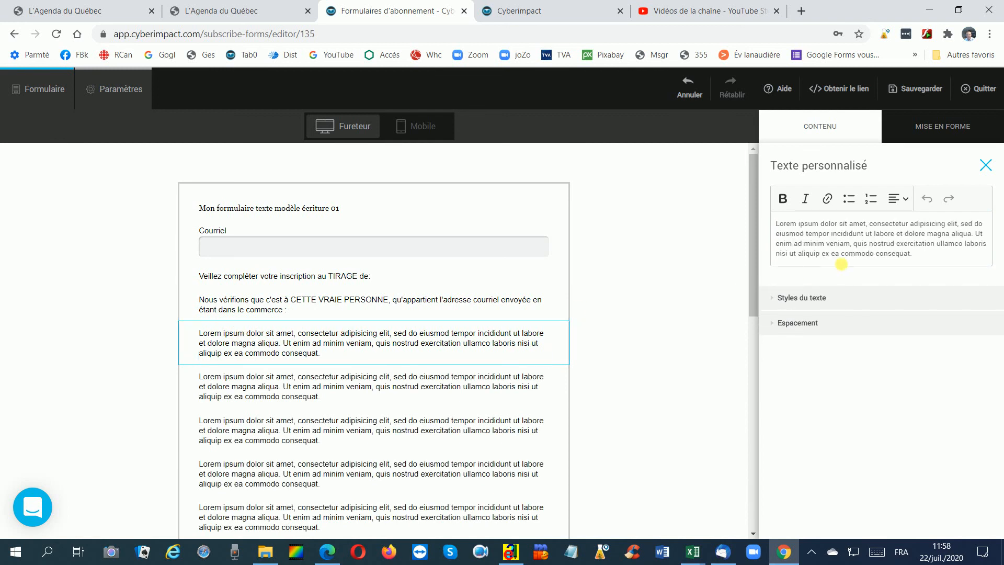
{"action": "double_click", "coordinate": [832, 243]}
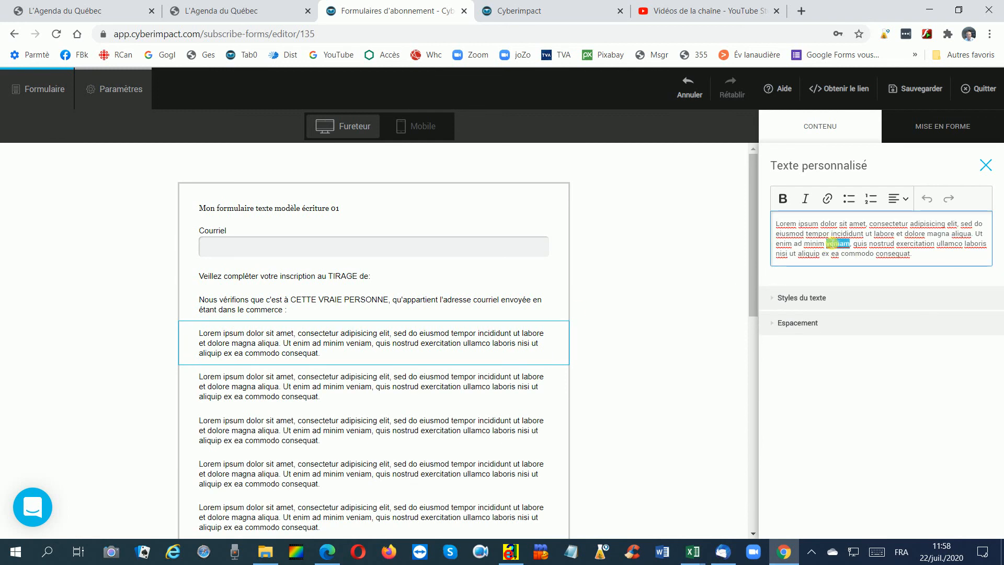
{"action": "triple_click", "coordinate": [834, 235]}
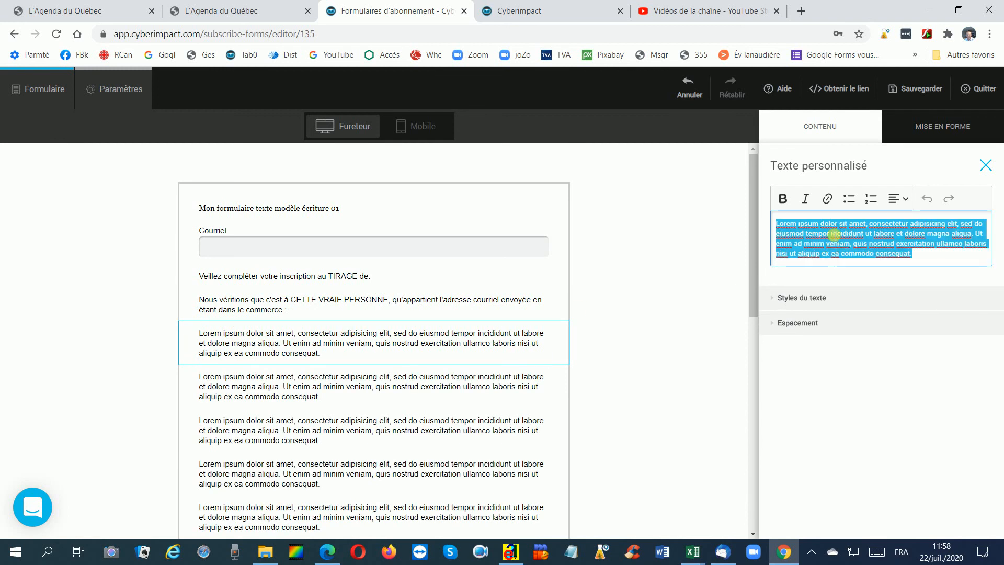
{"action": "key", "text": "BackSpace"}
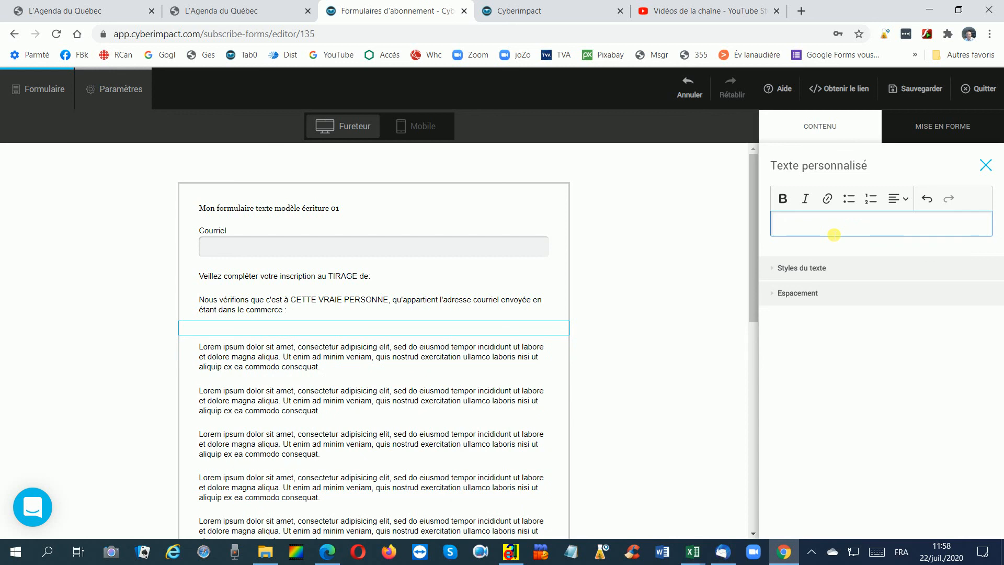
{"action": "key", "text": "ctrl+v"}
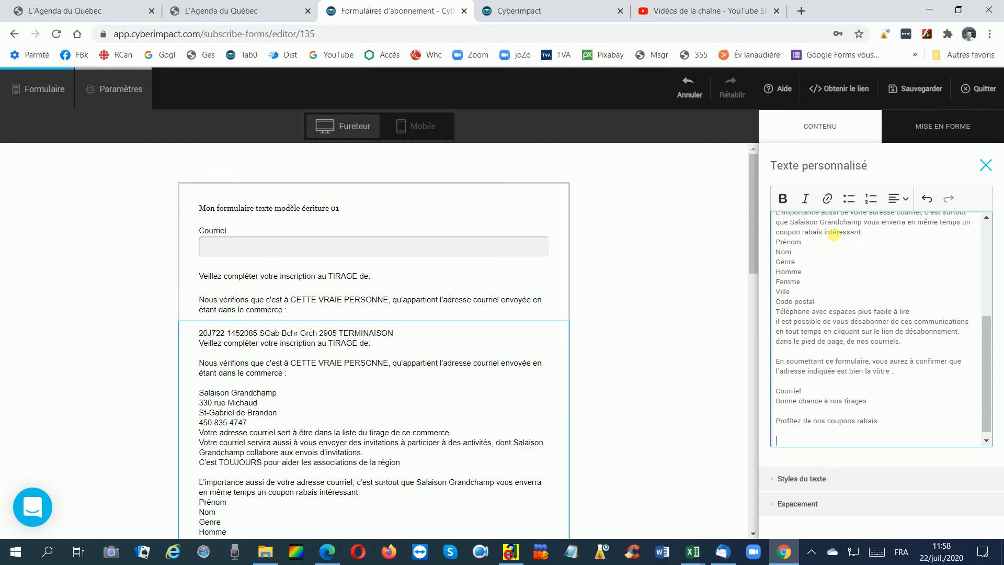
- Delete everything above "Salaison Grandchamp" in the third text block so it starts with the business name
{"action": "scroll", "coordinate": [793, 300], "scroll_direction": "up", "scroll_amount": 5}
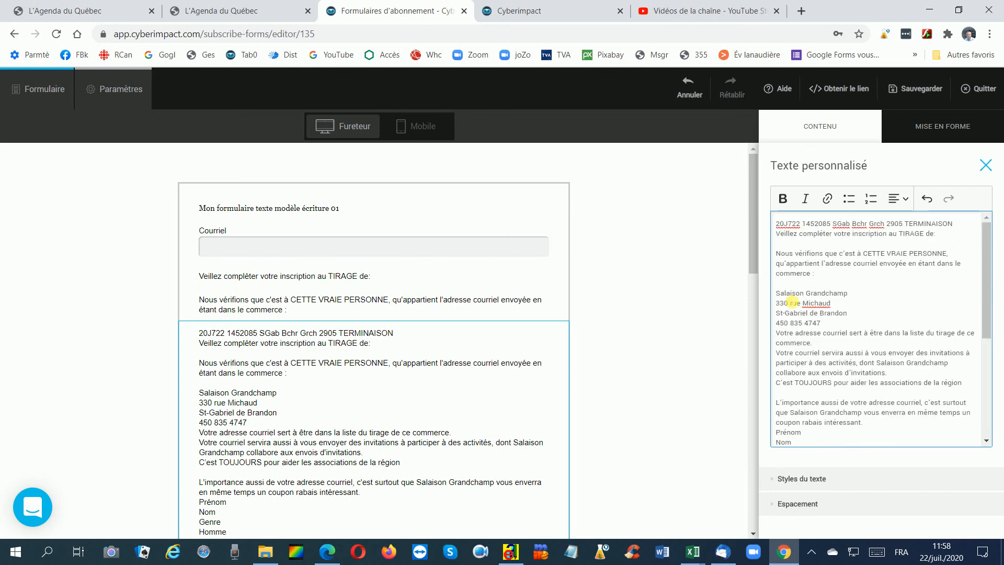
{"action": "scroll", "coordinate": [797, 325], "scroll_direction": "down", "scroll_amount": 1}
{"action": "scroll", "coordinate": [800, 327], "scroll_direction": "up", "scroll_amount": 1}
{"action": "left_click", "coordinate": [778, 293]}
{"action": "key", "text": "ctrl+shift+Home"}
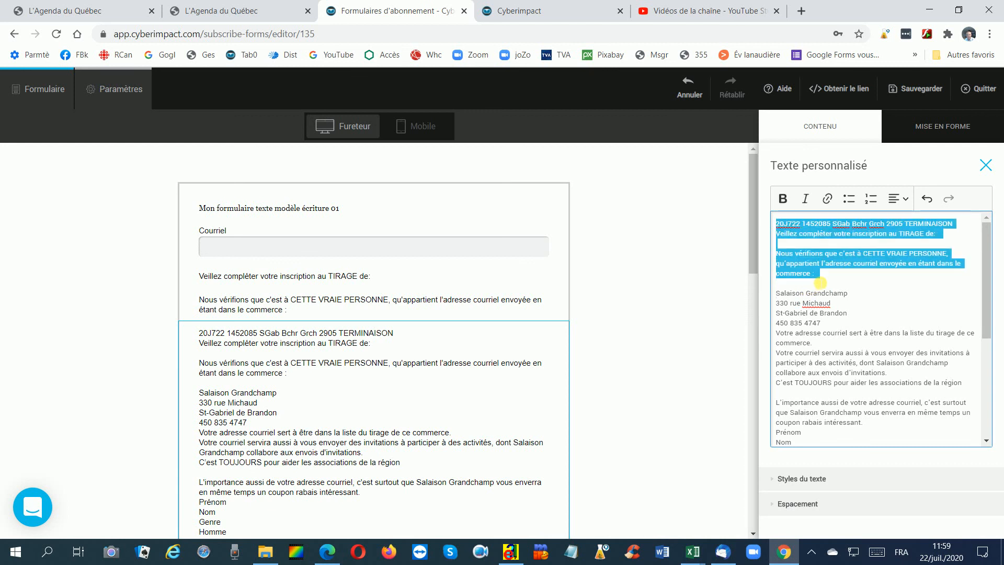
{"action": "key", "text": "Delete"}
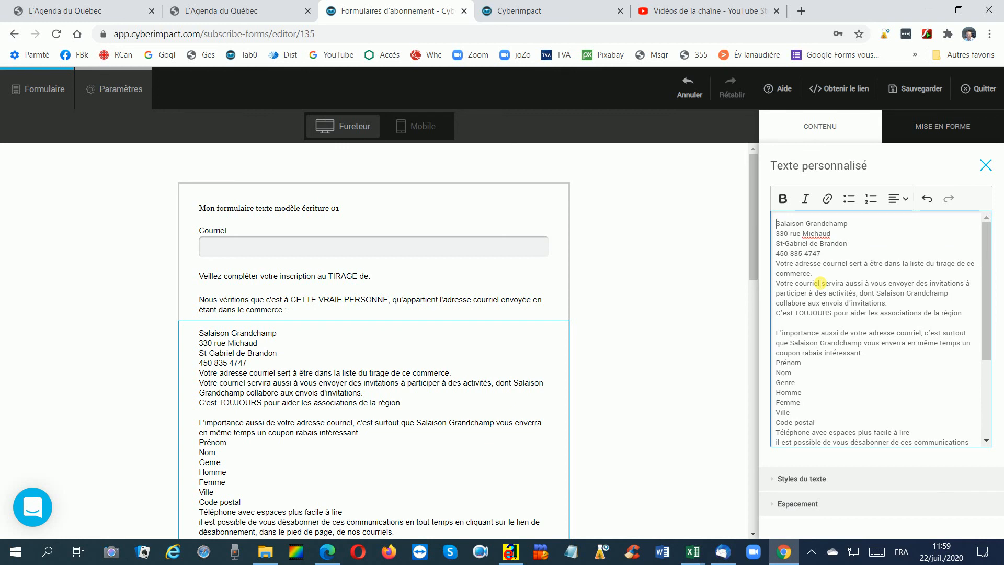
- Delete everything below the phone number line in the third text block, including the trailing blank line
{"action": "key", "text": "Down"}
{"action": "key", "text": "Down"}
{"action": "key", "text": "shift+End"}
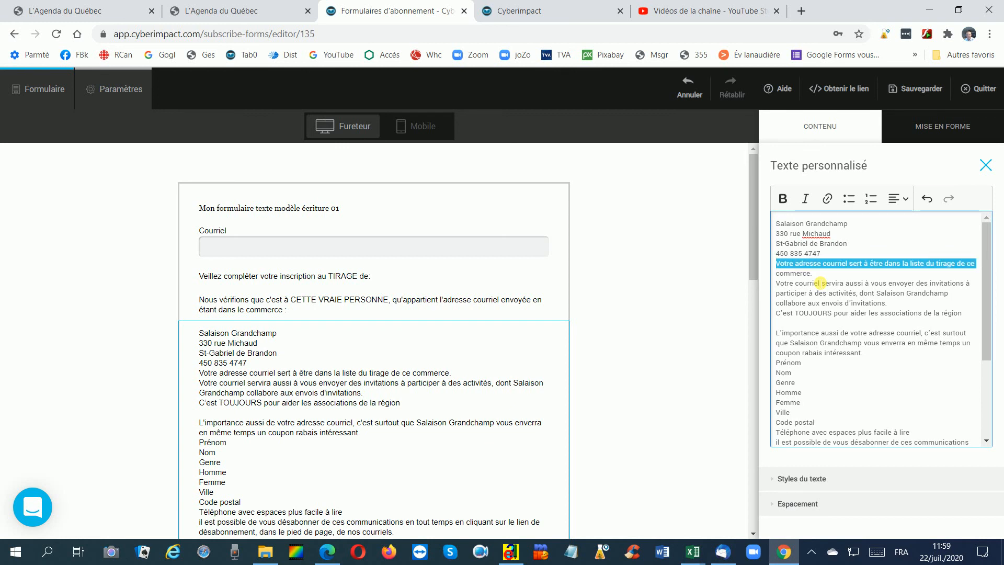
{"action": "key", "text": "shift+Down"}
{"action": "key", "text": "shift+Down"}
{"action": "key", "text": "shift+Down"}
{"action": "key", "text": "shift+Down"}
{"action": "key", "text": "shift+Down"}
{"action": "key", "text": "shift+Down"}
{"action": "key", "text": "shift+Down"}
{"action": "key", "text": "shift+Down"}
{"action": "key", "text": "shift+Down"}
{"action": "key", "text": "shift+Down"}
{"action": "key", "text": "shift+Down"}
{"action": "key", "text": "shift+Down"}
{"action": "key", "text": "shift+Down"}
{"action": "key", "text": "shift+Down"}
{"action": "key", "text": "shift+Down"}
{"action": "key", "text": "shift+Down"}
{"action": "key", "text": "shift+Down"}
{"action": "key", "text": "shift+Down"}
{"action": "key", "text": "shift+Down"}
{"action": "key", "text": "shift+Down"}
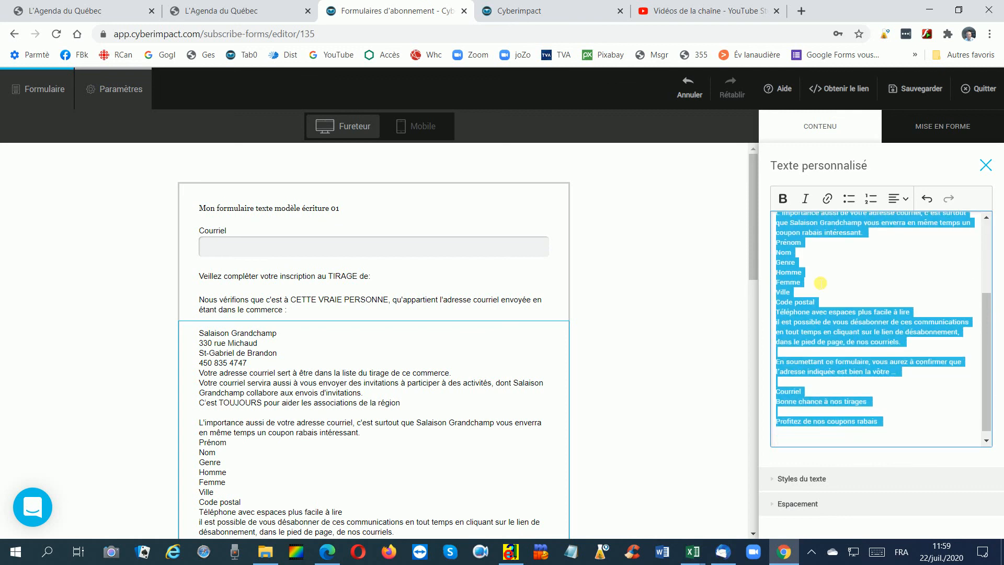
{"action": "key", "text": "Delete"}
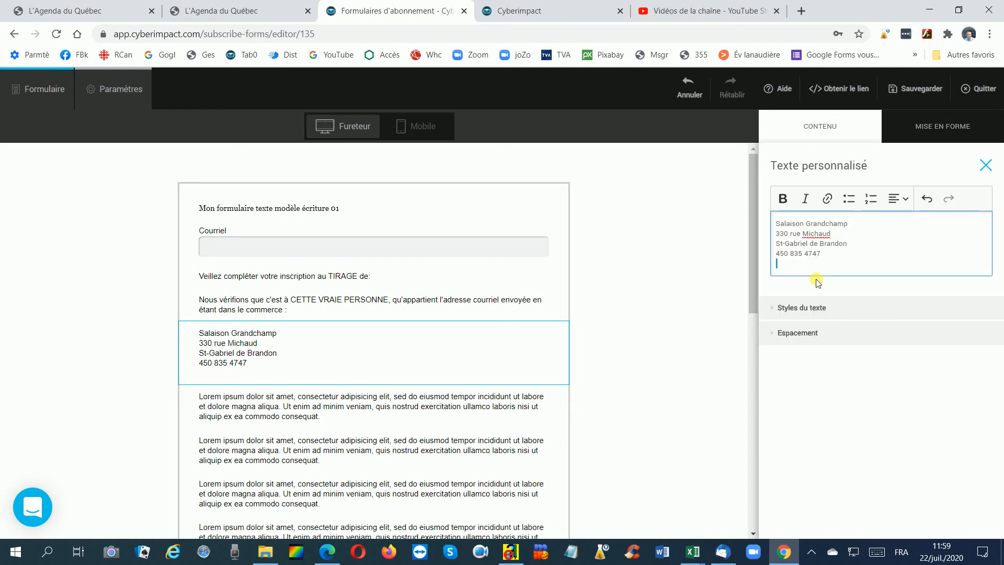
{"action": "key", "text": "BackSpace"}
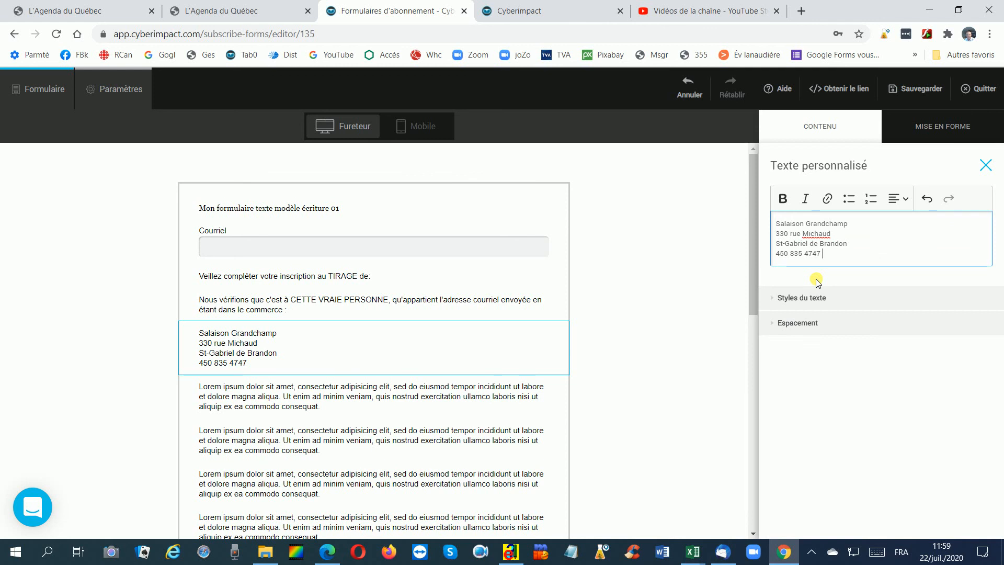
- Replace the placeholder text of the fourth custom text block with the copied template content
{"action": "left_click", "coordinate": [220, 396]}
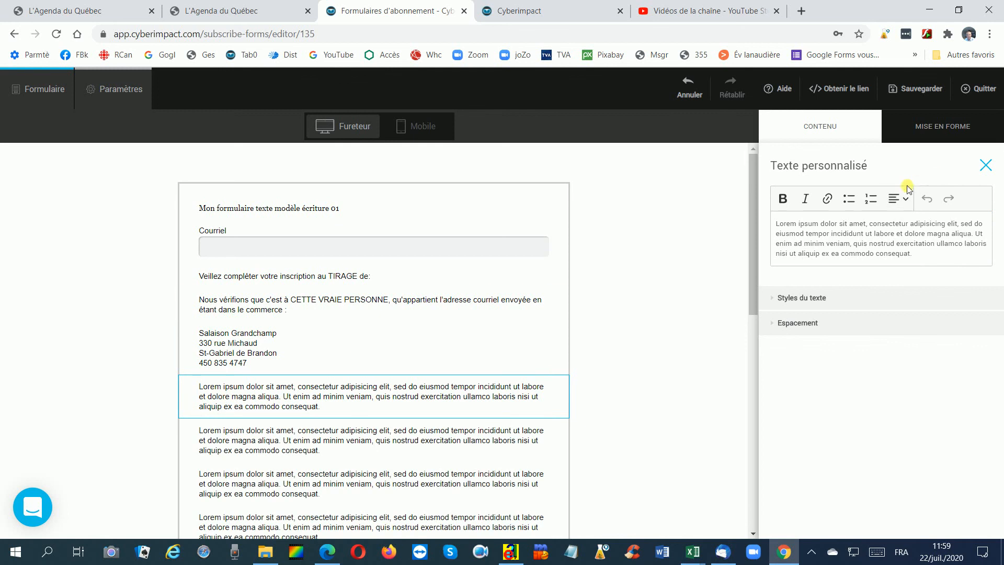
{"action": "left_click", "coordinate": [835, 259]}
{"action": "triple_click", "coordinate": [850, 243]}
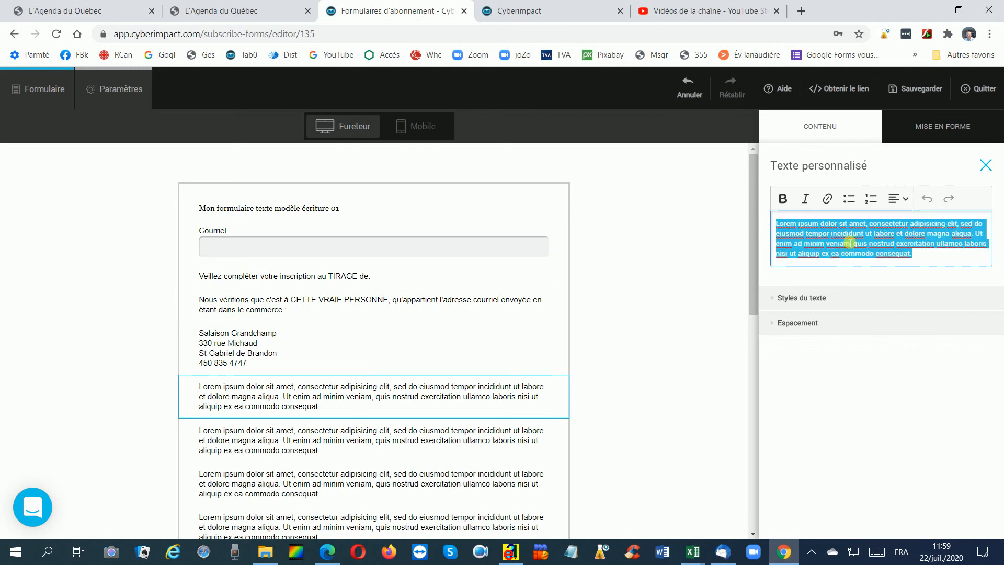
{"action": "key", "text": "BackSpace"}
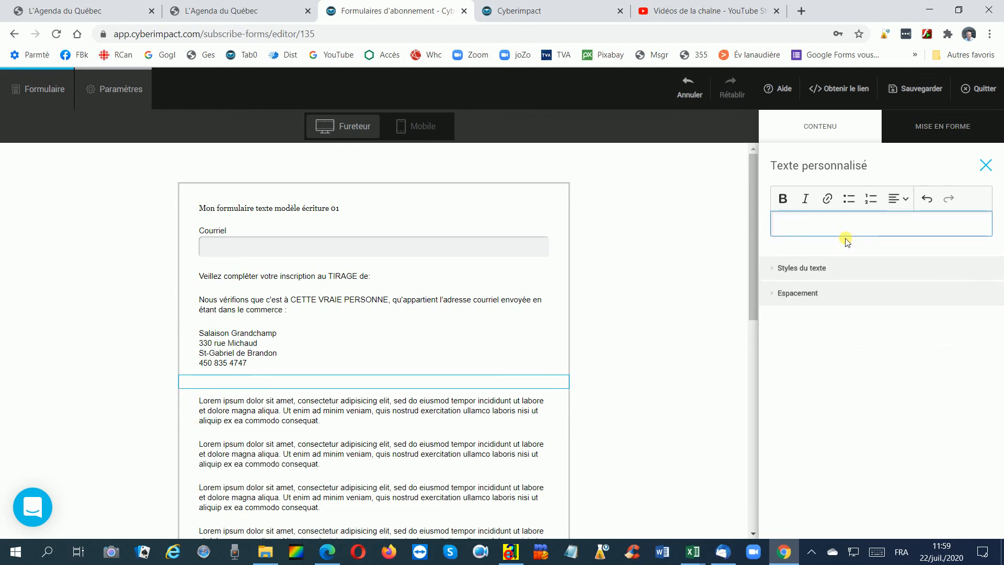
{"action": "key", "text": "ctrl+v"}
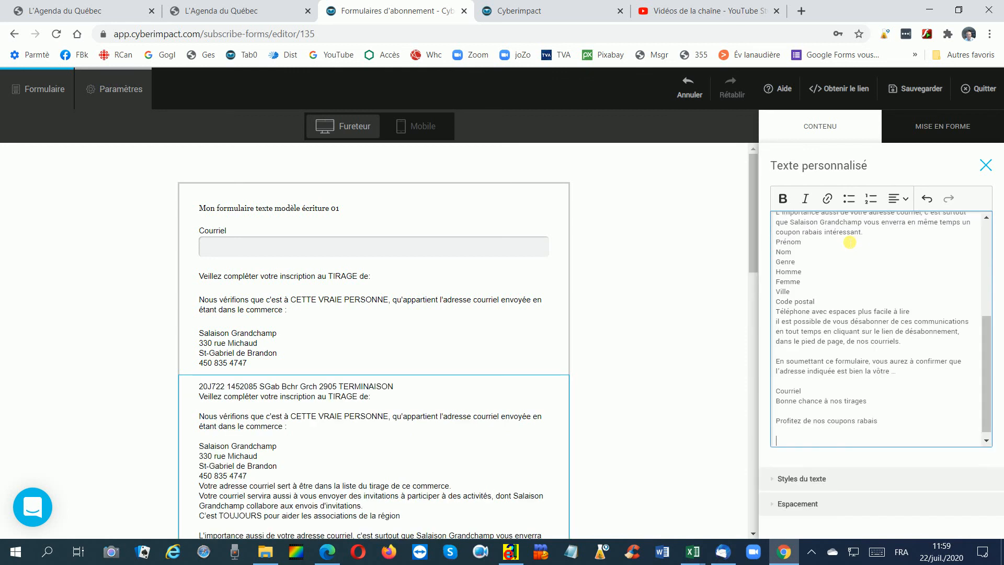
- Delete everything above "Votre adresse courriel sert à être dans la liste du tirage de ce commerce." in the fourth text block
{"action": "scroll", "coordinate": [849, 242], "scroll_direction": "up", "scroll_amount": 1}
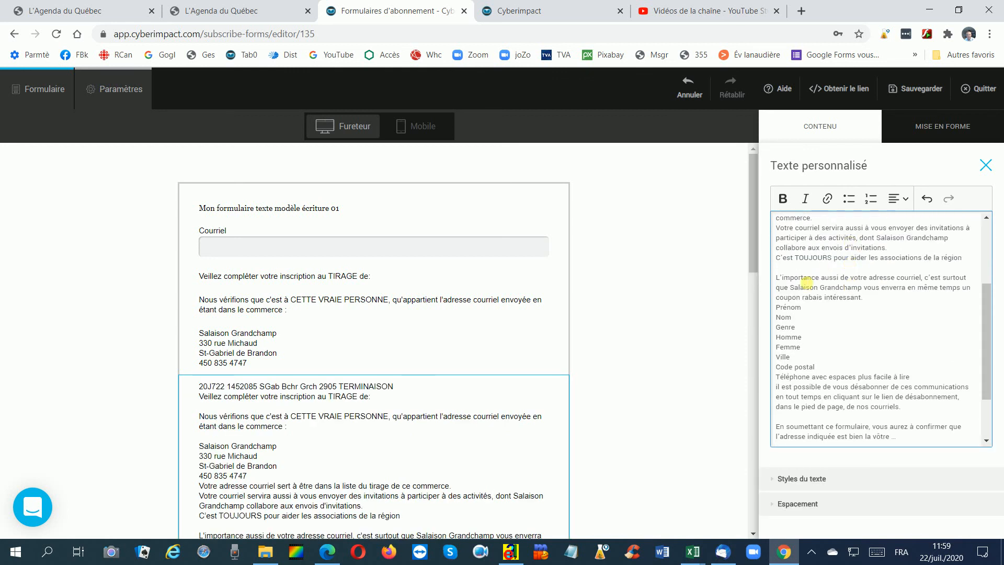
{"action": "scroll", "coordinate": [809, 297], "scroll_direction": "up", "scroll_amount": 1}
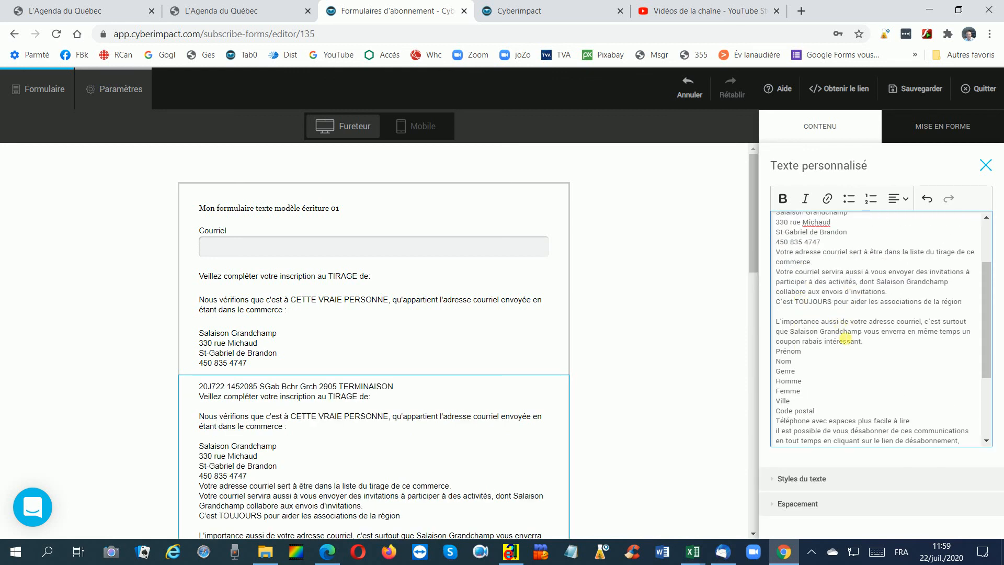
{"action": "scroll", "coordinate": [809, 273], "scroll_direction": "up", "scroll_amount": 1}
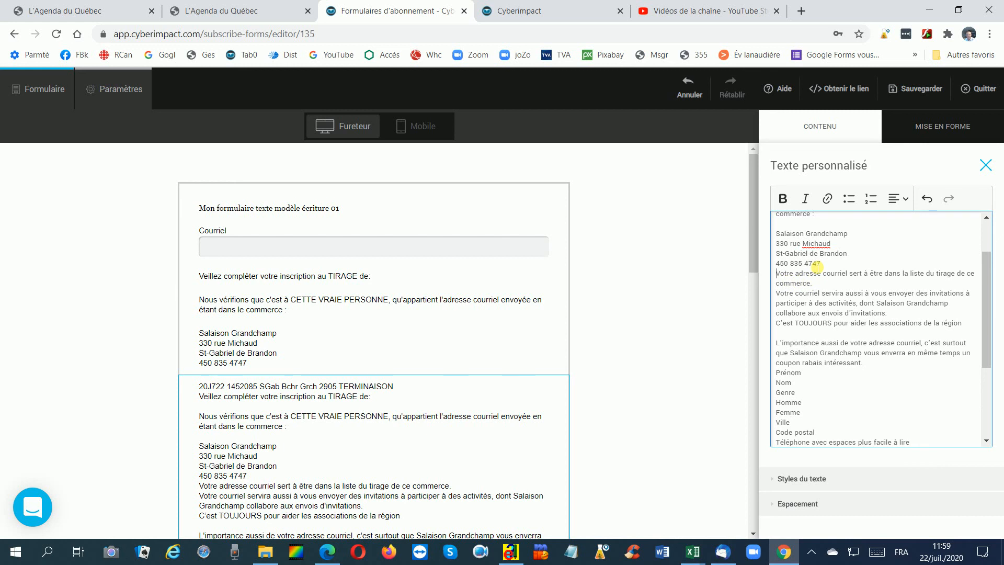
{"action": "key", "text": "shift+Up"}
{"action": "key", "text": "shift+Up"}
{"action": "key", "text": "shift+Up"}
{"action": "key", "text": "shift+Up"}
{"action": "key", "text": "shift+Up"}
{"action": "key", "text": "shift+Up"}
{"action": "key", "text": "shift+Up"}
{"action": "key", "text": "shift+Up"}
{"action": "key", "text": "shift+Up"}
{"action": "key", "text": "shift+Up"}
{"action": "key", "text": "shift+Up"}
{"action": "key", "text": "ctrl+c"}
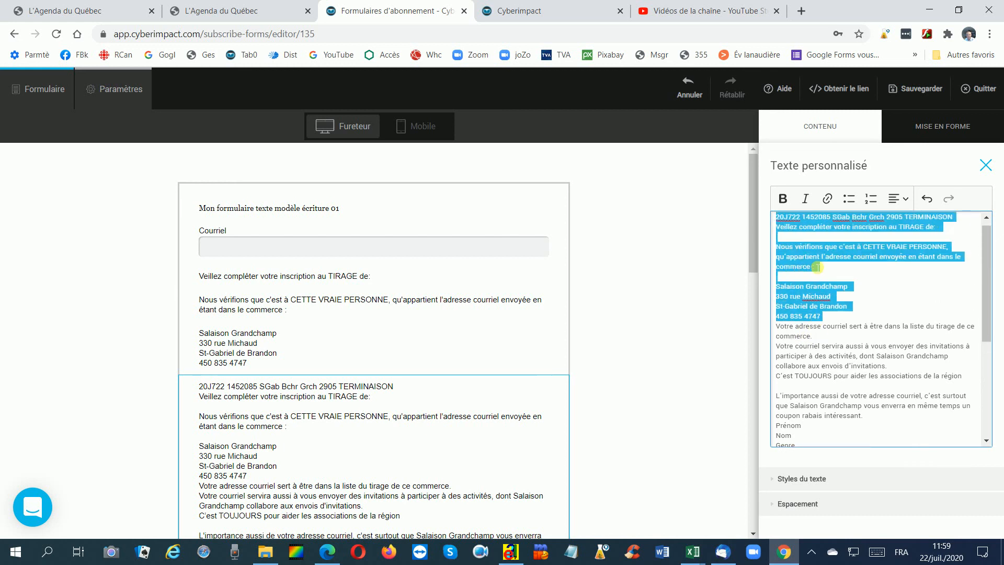
{"action": "key", "text": "BackSpace"}
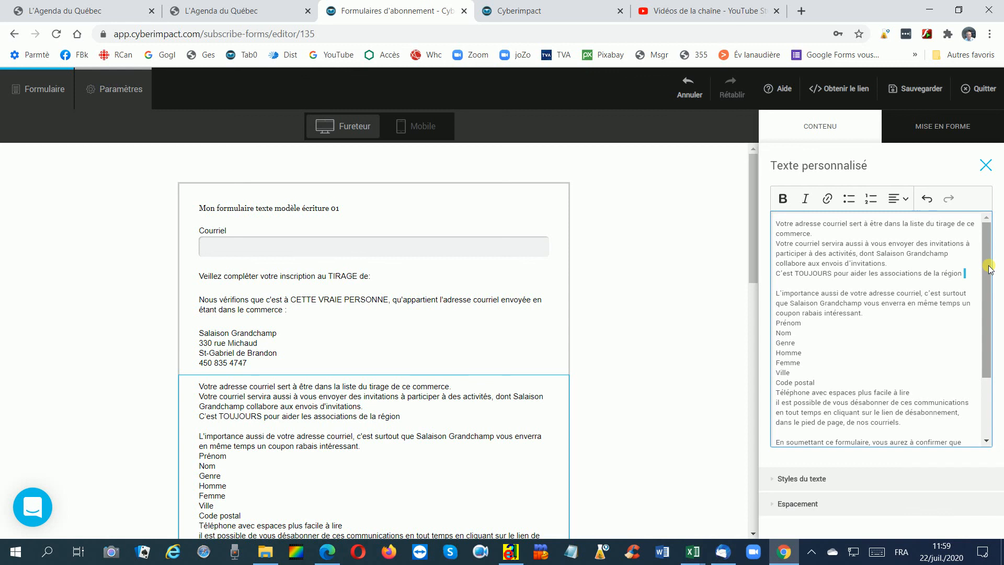
- Delete everything after "C'est TOUJOURS pour aider les associations de la région" in the fourth text block
{"action": "key", "text": "shift+Down"}
{"action": "key", "text": "shift+Down"}
{"action": "key", "text": "shift+Down"}
{"action": "key", "text": "shift+Down"}
{"action": "key", "text": "shift+Down"}
{"action": "key", "text": "shift+Down"}
{"action": "key", "text": "shift+Down"}
{"action": "key", "text": "shift+Down"}
{"action": "key", "text": "shift+Down"}
{"action": "key", "text": "shift+Down"}
{"action": "key", "text": "shift+Down"}
{"action": "key", "text": "shift+Down"}
{"action": "key", "text": "shift+Down"}
{"action": "key", "text": "shift+Down"}
{"action": "key", "text": "shift+Down"}
{"action": "key", "text": "shift+Down"}
{"action": "key", "text": "shift+Down"}
{"action": "key", "text": "shift+Down"}
{"action": "key", "text": "shift+Down"}
{"action": "key", "text": "shift+Down"}
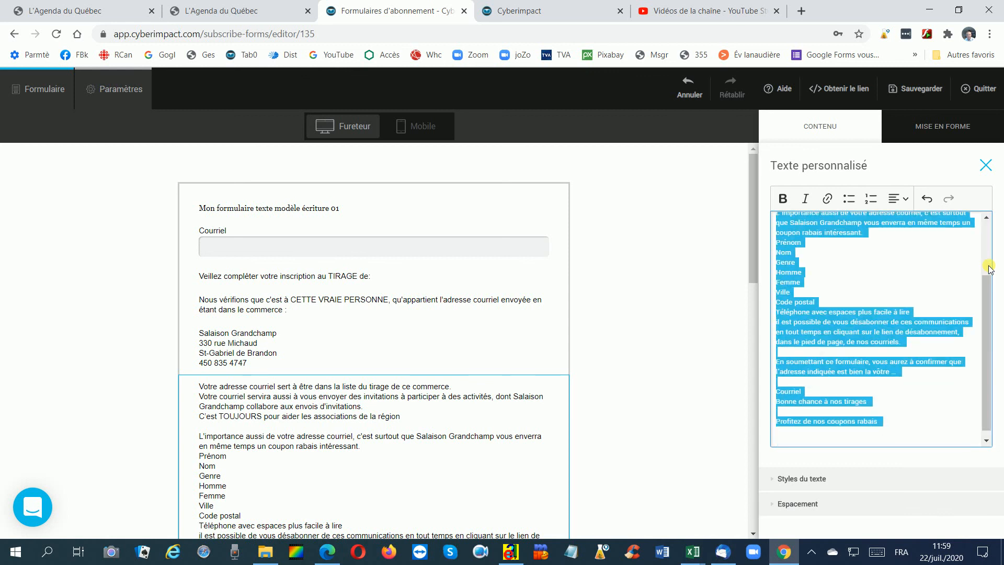
{"action": "key", "text": "BackSpace"}
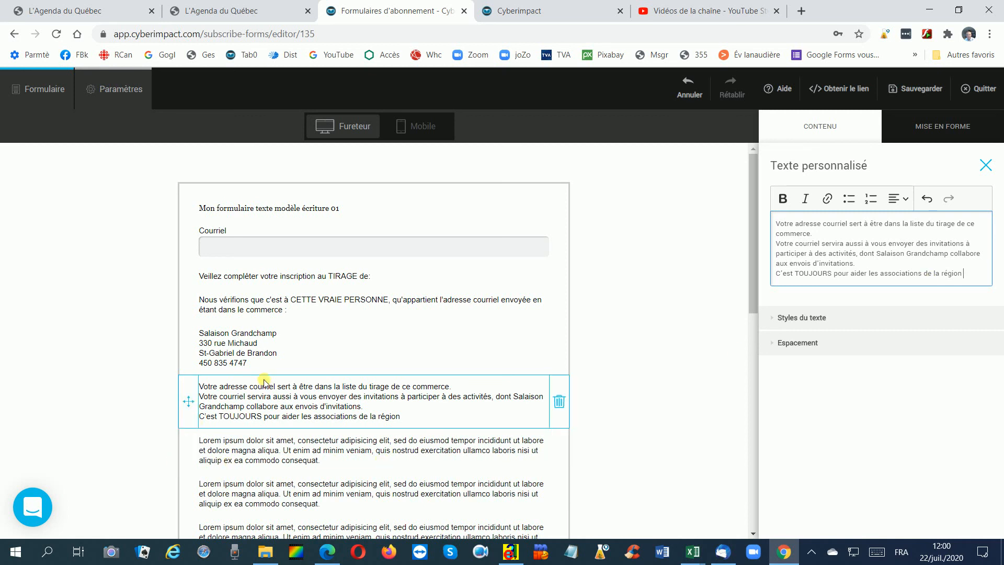
- Replace the placeholder text of the fifth custom text block with the copied template content
{"action": "scroll", "coordinate": [291, 416], "scroll_direction": "down", "scroll_amount": 1}
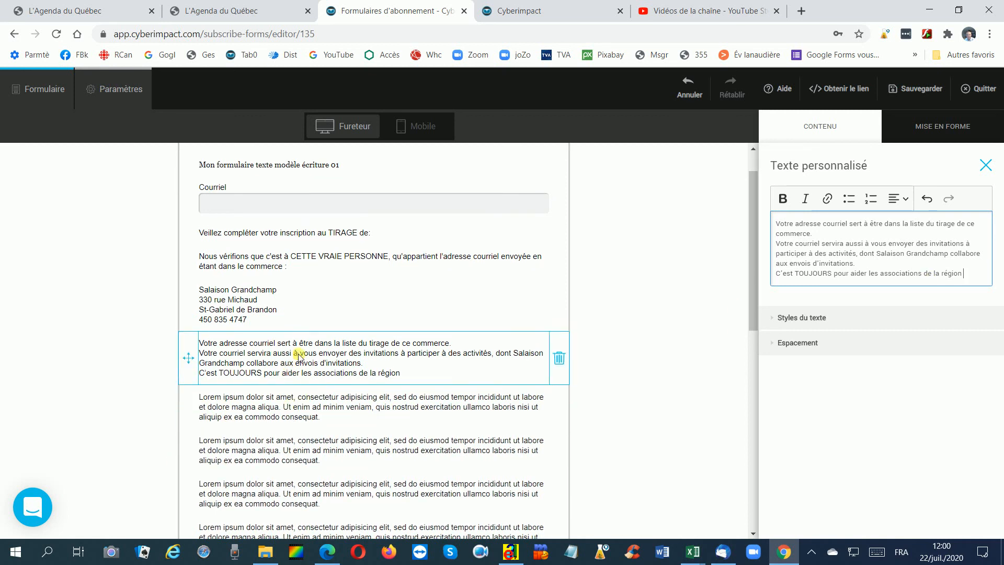
{"action": "left_click", "coordinate": [261, 408]}
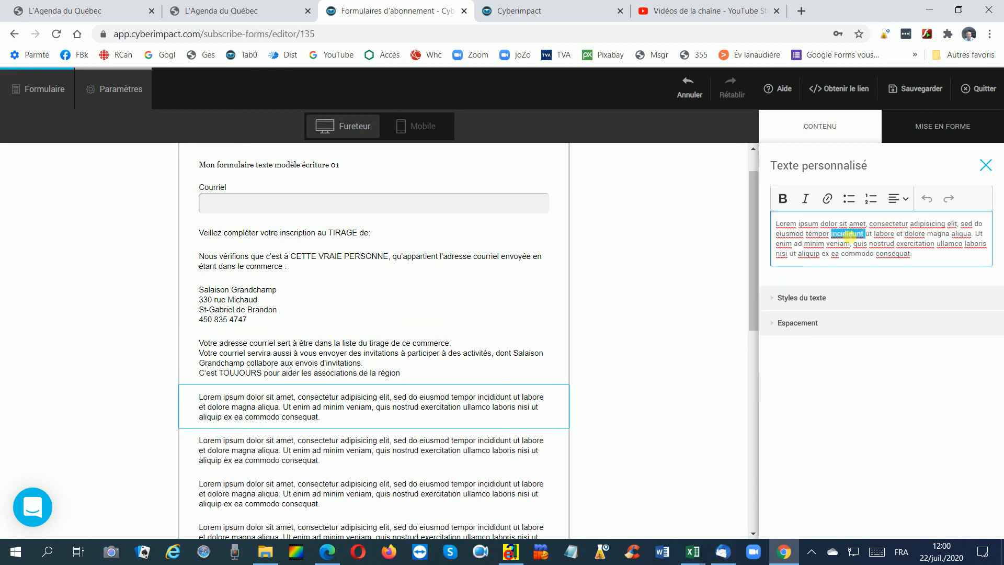
{"action": "triple_click", "coordinate": [852, 235]}
{"action": "key", "text": "BackSpace"}
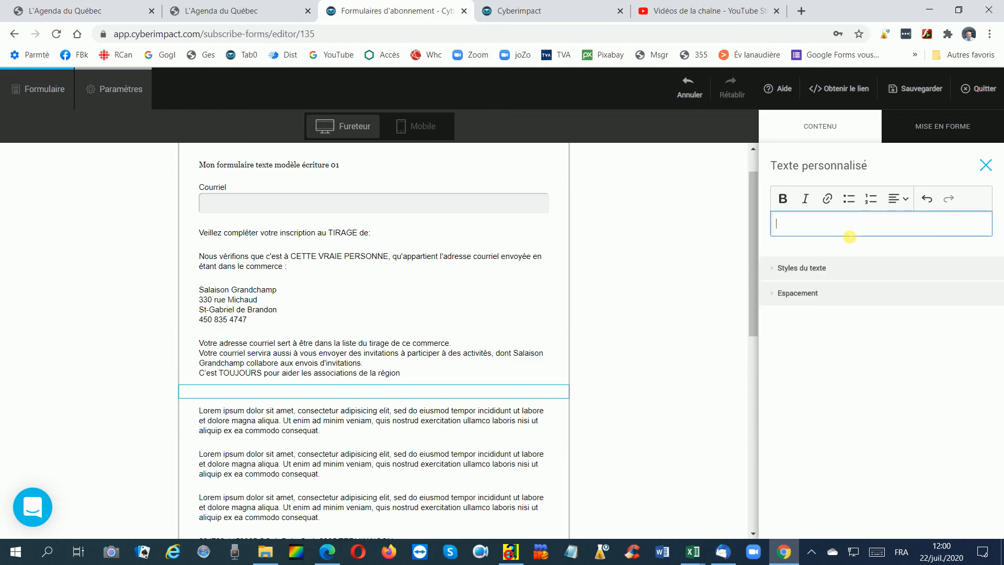
{"action": "key", "text": "ctrl+v"}
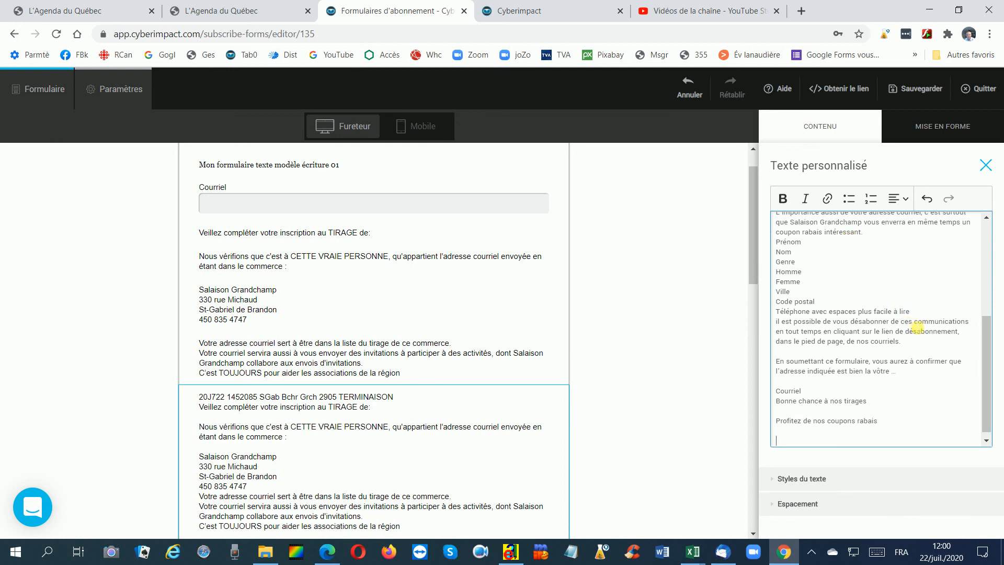
{"action": "scroll", "coordinate": [905, 348], "scroll_direction": "up", "scroll_amount": 2}
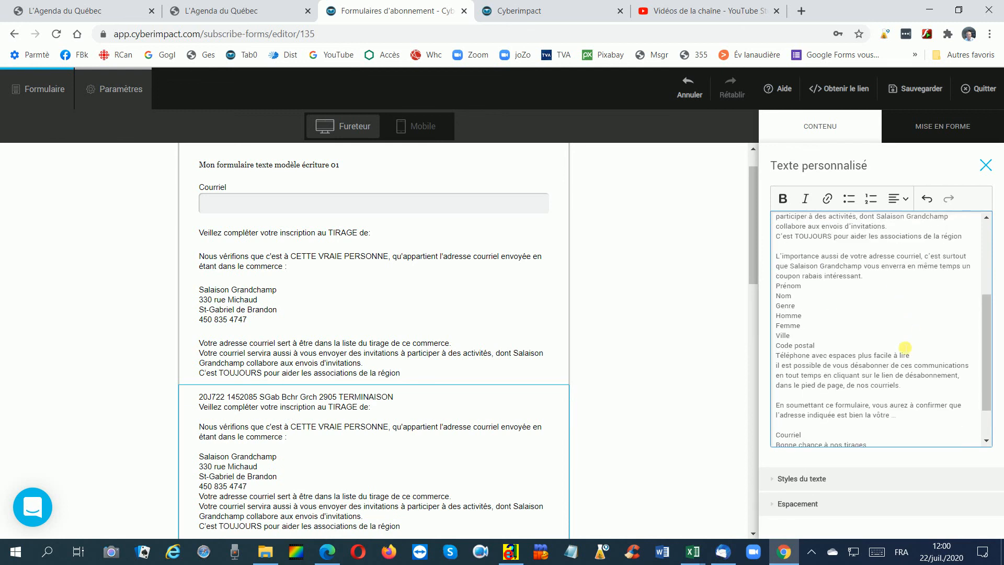
{"action": "scroll", "coordinate": [902, 361], "scroll_direction": "up", "scroll_amount": 2}
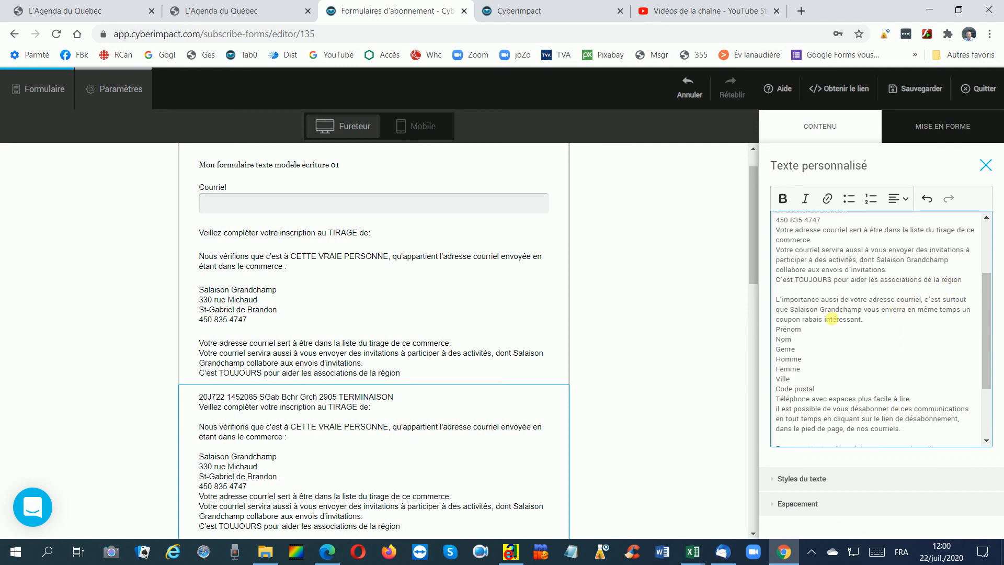
- Delete everything above "L'importance aussi de votre adresse courriel" in the fifth text block
{"action": "left_click", "coordinate": [777, 300]}
{"action": "key", "text": "shift+Up"}
{"action": "key", "text": "shift+Up"}
{"action": "key", "text": "shift+Up"}
{"action": "key", "text": "shift+Up"}
{"action": "key", "text": "shift+Up"}
{"action": "key", "text": "shift+Up"}
{"action": "key", "text": "shift+Up"}
{"action": "key", "text": "shift+Up"}
{"action": "key", "text": "shift+Up"}
{"action": "key", "text": "shift+Up"}
{"action": "key", "text": "shift+Up"}
{"action": "key", "text": "shift+Up"}
{"action": "key", "text": "shift+Up"}
{"action": "key", "text": "shift+Up"}
{"action": "key", "text": "shift+Up"}
{"action": "key", "text": "shift+Up"}
{"action": "key", "text": "shift+Up"}
{"action": "key", "text": "shift+Up"}
{"action": "key", "text": "ctrl+c"}
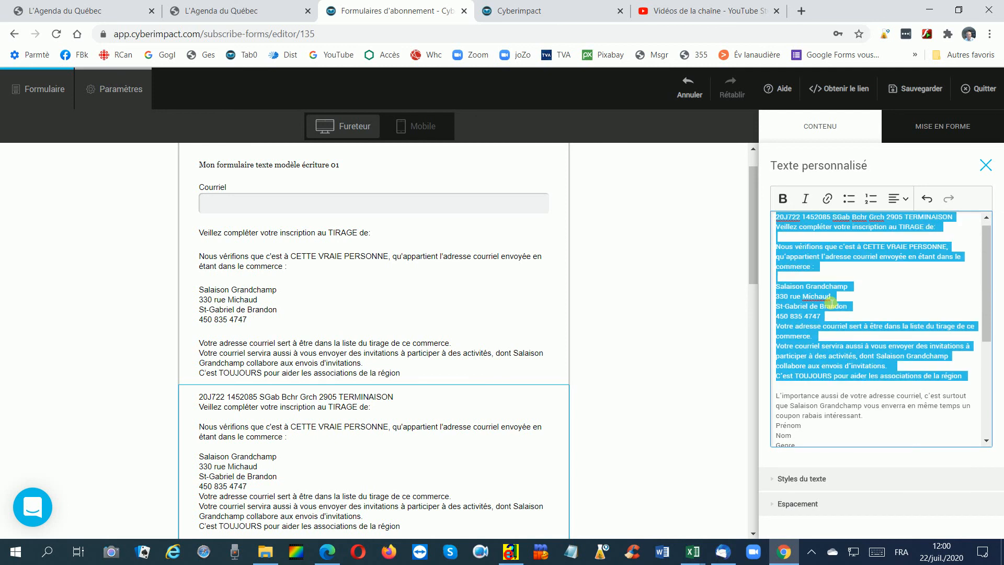
{"action": "key", "text": "Delete"}
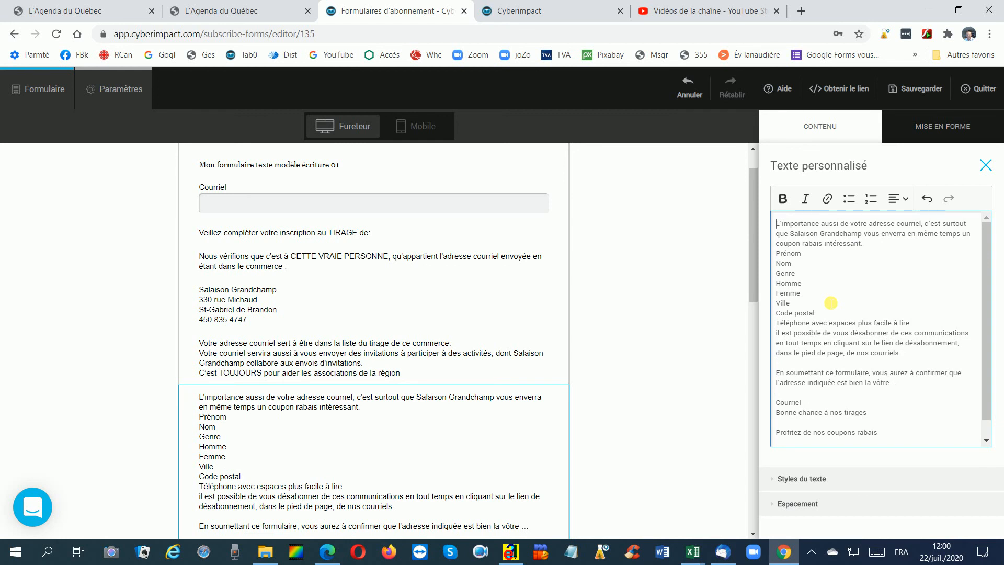
- Delete everything after "coupon rabais intéressant." in the fifth text block
{"action": "key", "text": "Down"}
{"action": "key", "text": "Right"}
{"action": "key", "text": "Right"}
{"action": "key", "text": "Right"}
{"action": "key", "text": "Right"}
{"action": "key", "text": "Right"}
{"action": "key", "text": "Right"}
{"action": "key", "text": "Right"}
{"action": "key", "text": "shift+Down"}
{"action": "key", "text": "shift+Down"}
{"action": "key", "text": "shift+Down"}
{"action": "key", "text": "shift+Down"}
{"action": "key", "text": "shift+Down"}
{"action": "key", "text": "shift+Down"}
{"action": "key", "text": "shift+Down"}
{"action": "key", "text": "shift+Down"}
{"action": "key", "text": "shift+Down"}
{"action": "key", "text": "shift+Down"}
{"action": "key", "text": "shift+Down"}
{"action": "key", "text": "shift+Down"}
{"action": "key", "text": "shift+Down"}
{"action": "key", "text": "shift+Down"}
{"action": "key", "text": "shift+Down"}
{"action": "key", "text": "shift+Down"}
{"action": "key", "text": "shift+Down"}
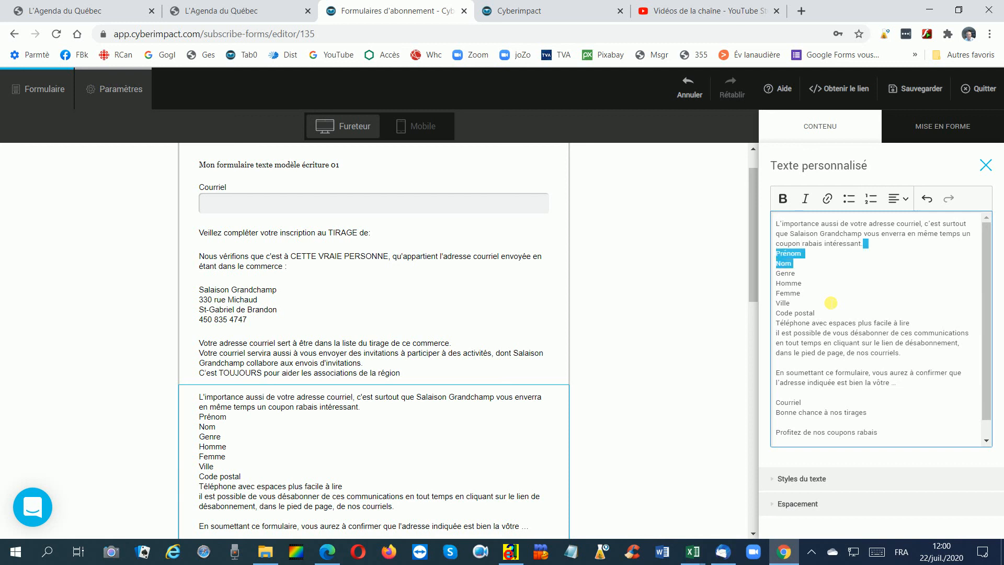
{"action": "key", "text": "shift+Down"}
{"action": "key", "text": "shift+Down"}
{"action": "key", "text": "shift+Down"}
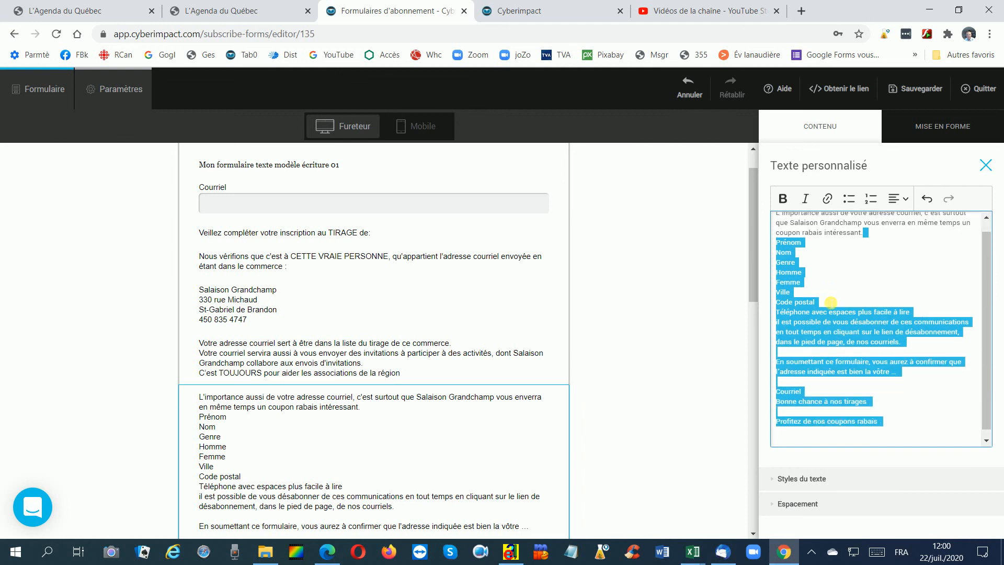
{"action": "key", "text": "BackSpace"}
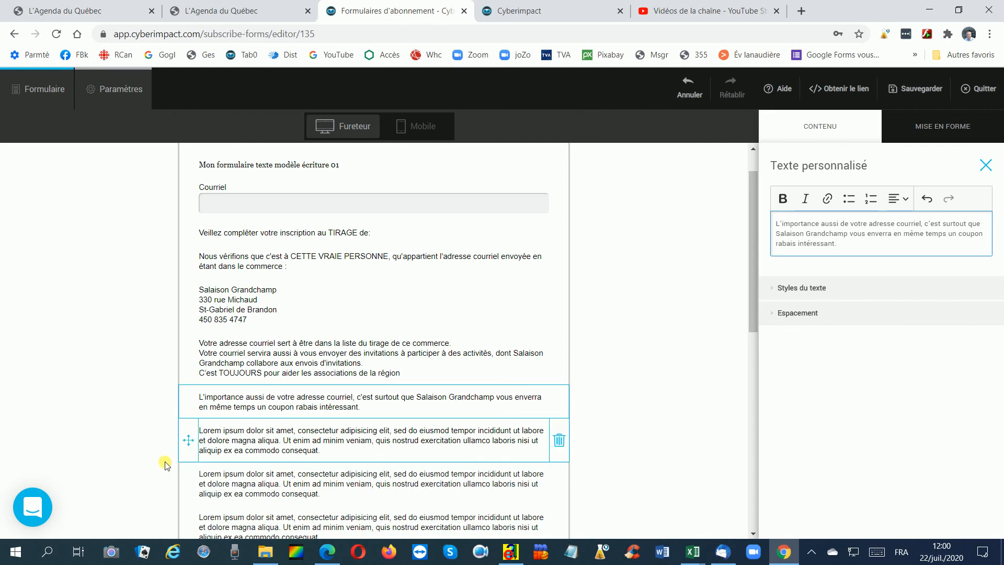
- Replace the placeholder text of the sixth custom text block with the copied template content
{"action": "left_click", "coordinate": [298, 437]}
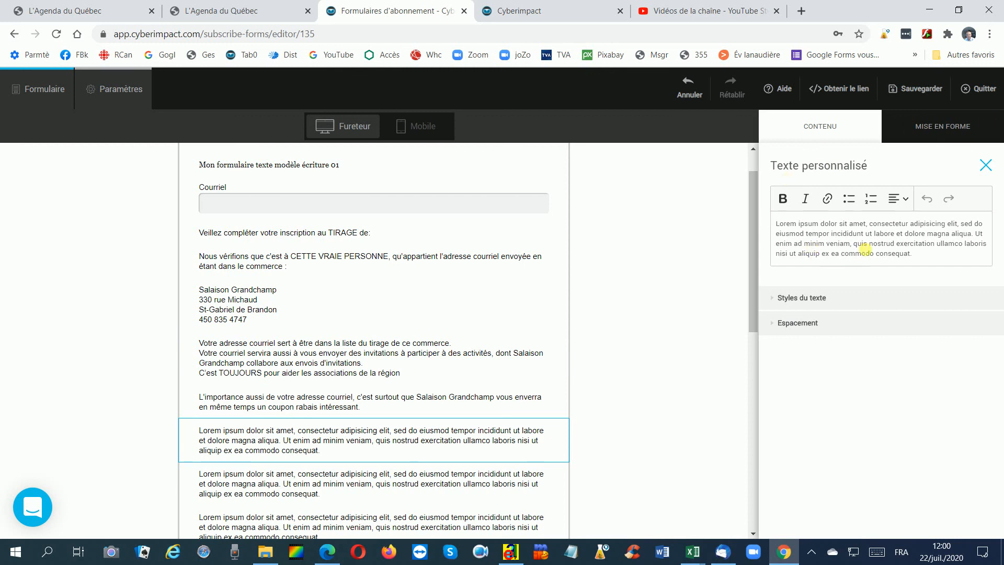
{"action": "triple_click", "coordinate": [865, 243]}
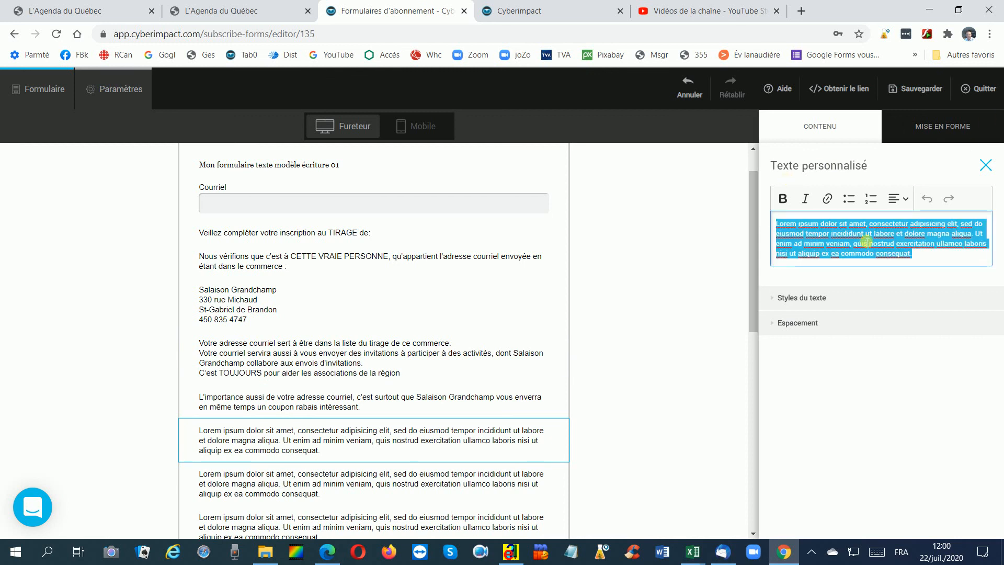
{"action": "key", "text": "Delete"}
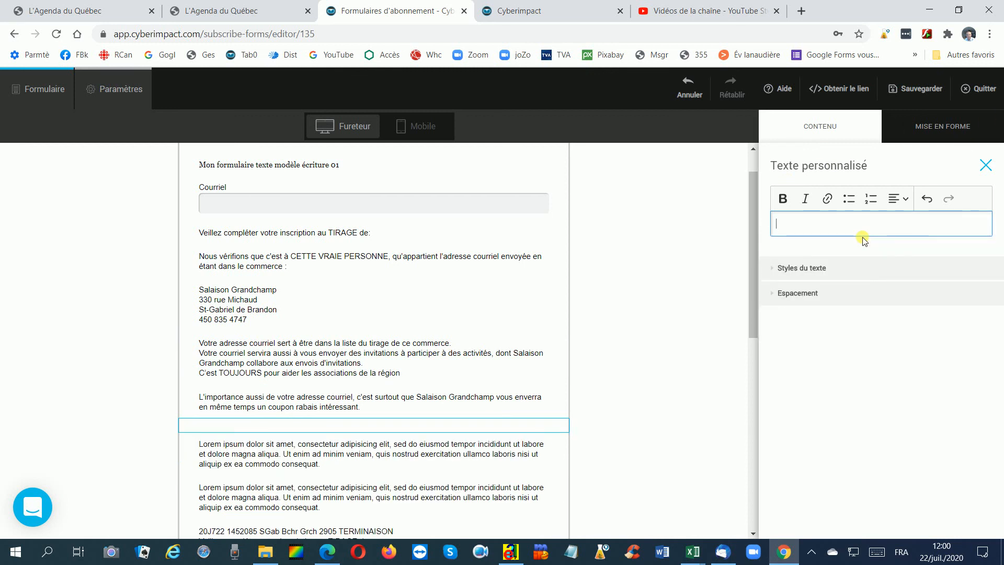
{"action": "key", "text": "ctrl+v"}
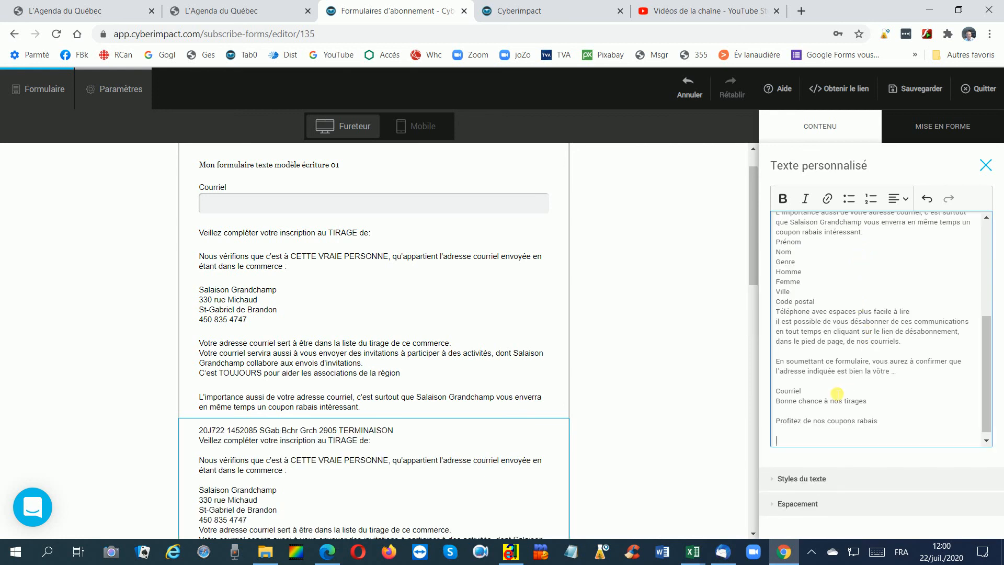
- Delete everything above "il est possible de vous désabonner de ces communications" in the sixth text block
{"action": "scroll", "coordinate": [836, 387], "scroll_direction": "up", "scroll_amount": 1}
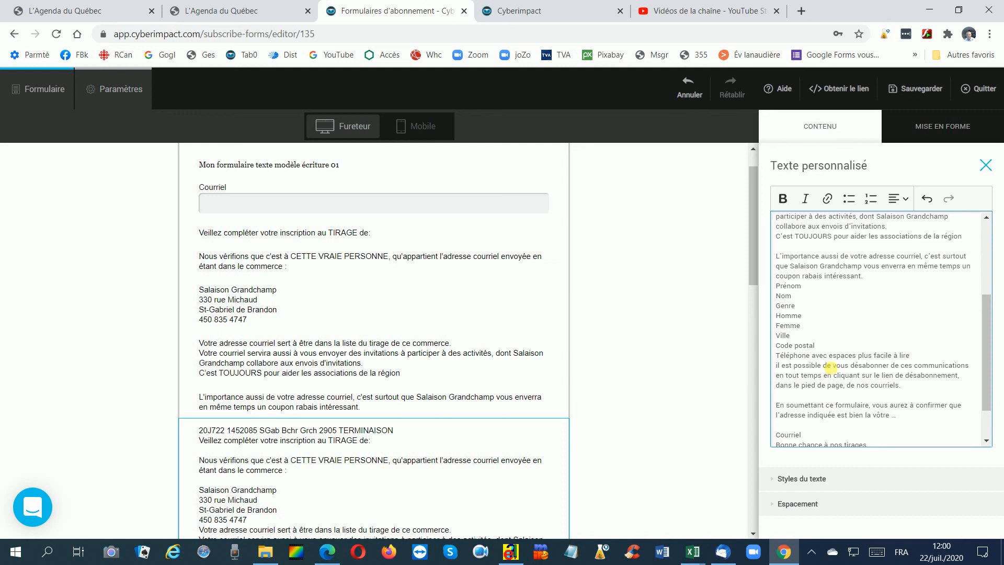
{"action": "scroll", "coordinate": [831, 367], "scroll_direction": "down", "scroll_amount": 1}
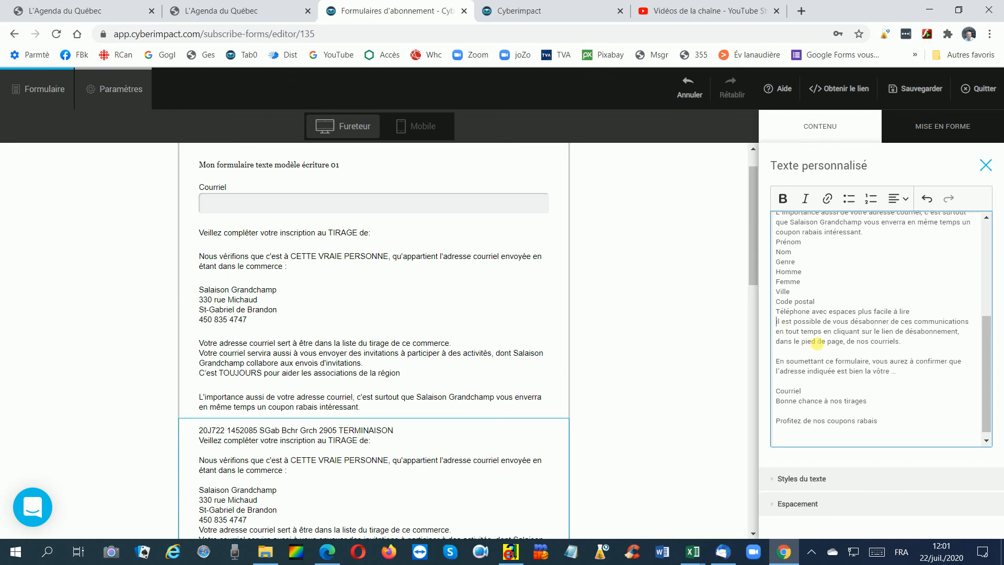
{"action": "key", "text": "shift+Up"}
{"action": "key", "text": "shift+Up"}
{"action": "key", "text": "shift+Up"}
{"action": "key", "text": "shift+Up"}
{"action": "key", "text": "shift+Up"}
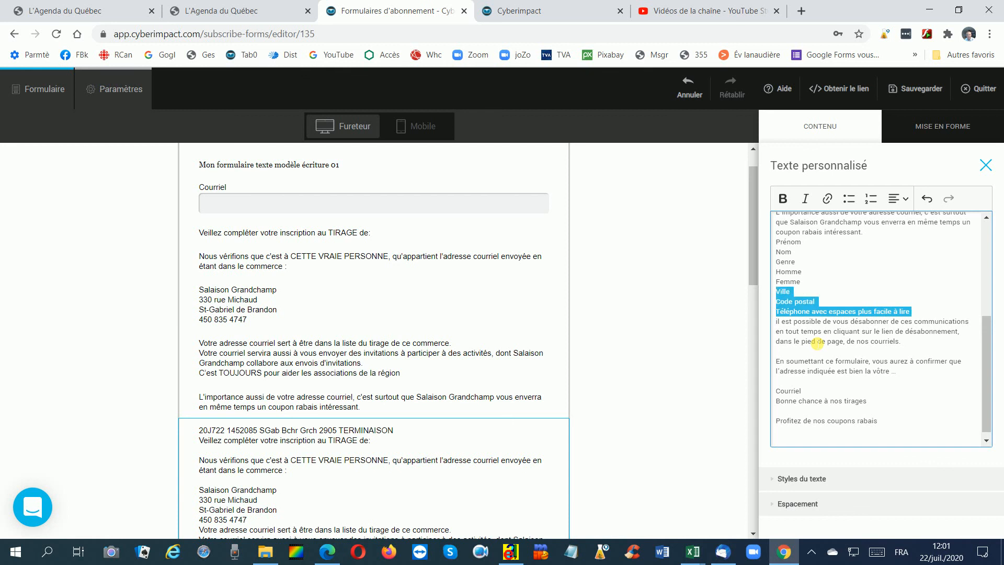
{"action": "key", "text": "shift+Up"}
{"action": "key", "text": "shift+Up"}
{"action": "key", "text": "shift+Up"}
{"action": "key", "text": "shift+Up"}
{"action": "key", "text": "shift+Up"}
{"action": "key", "text": "shift+Up"}
{"action": "key", "text": "shift+Up"}
{"action": "key", "text": "shift+Up"}
{"action": "key", "text": "shift+Up"}
{"action": "key", "text": "shift+Up"}
{"action": "key", "text": "shift+Up"}
{"action": "key", "text": "shift+Up"}
{"action": "key", "text": "shift+Up"}
{"action": "key", "text": "shift+Up"}
{"action": "key", "text": "shift+Up"}
{"action": "key", "text": "shift+Up"}
{"action": "key", "text": "shift+Up"}
{"action": "key", "text": "shift+Up"}
{"action": "key", "text": "shift+Up"}
{"action": "key", "text": "shift+Up"}
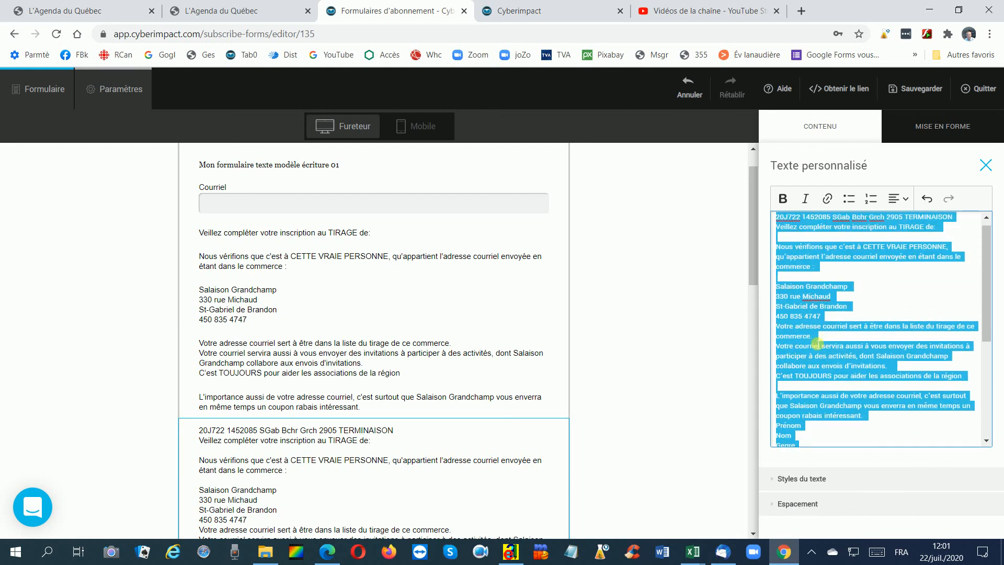
{"action": "key", "text": "BackSpace"}
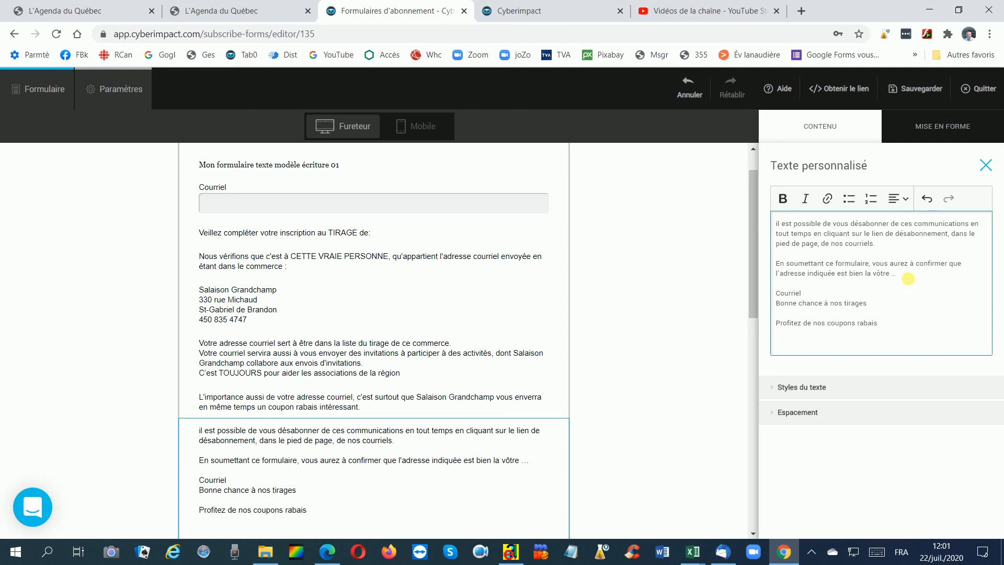
- Delete everything after "l'adresse indiquée est bien la vôtre ..." in the sixth text block
{"action": "left_click", "coordinate": [908, 279]}
{"action": "key", "text": "shift+Down"}
{"action": "key", "text": "shift+Down"}
{"action": "key", "text": "shift+Down"}
{"action": "key", "text": "shift+Down"}
{"action": "key", "text": "shift+Down"}
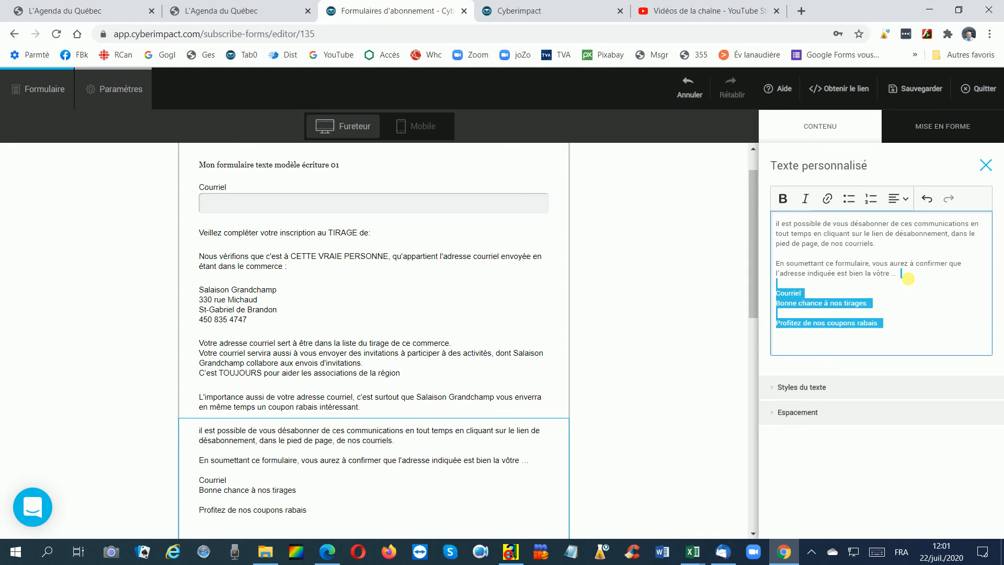
{"action": "key", "text": "BackSpace"}
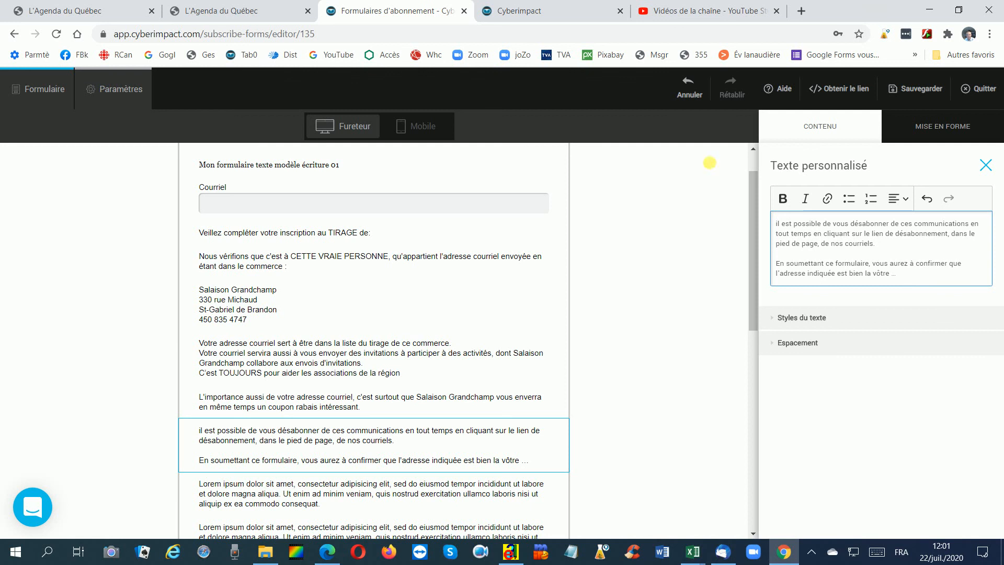
- Replace the placeholder text of the seventh custom text block with the copied template content
{"action": "scroll", "coordinate": [374, 466], "scroll_direction": "down", "scroll_amount": 2}
{"action": "scroll", "coordinate": [375, 467], "scroll_direction": "down", "scroll_amount": 1}
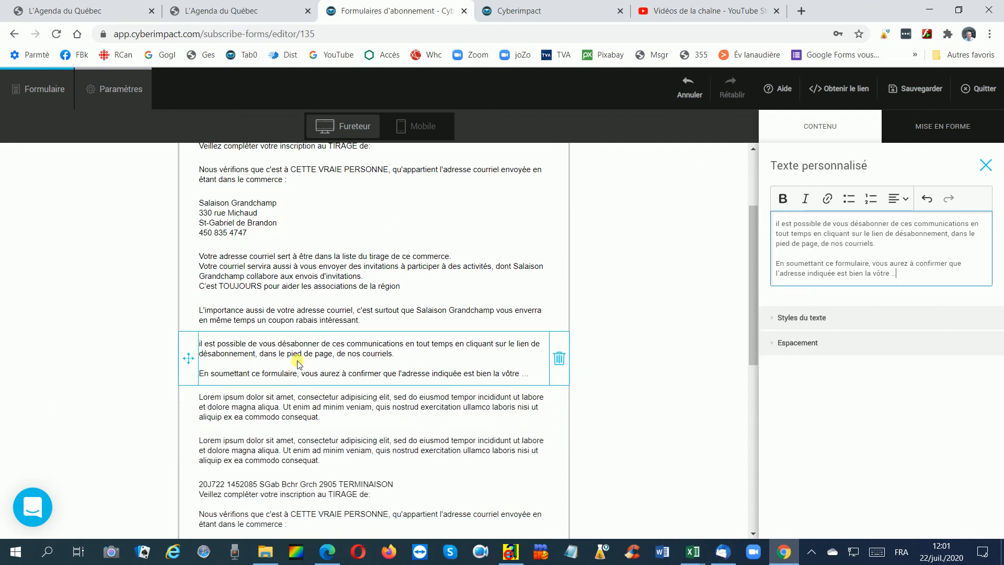
{"action": "left_click", "coordinate": [256, 409]}
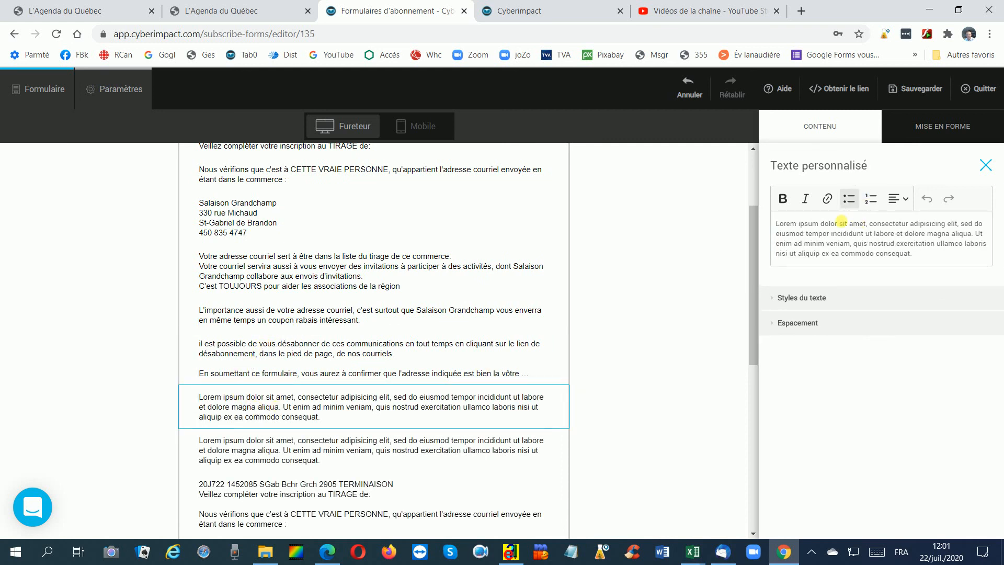
{"action": "left_click", "coordinate": [836, 224]}
{"action": "left_click_drag", "start_coordinate": [806, 234], "coordinate": [831, 236]}
{"action": "key", "text": "ctrl+a"}
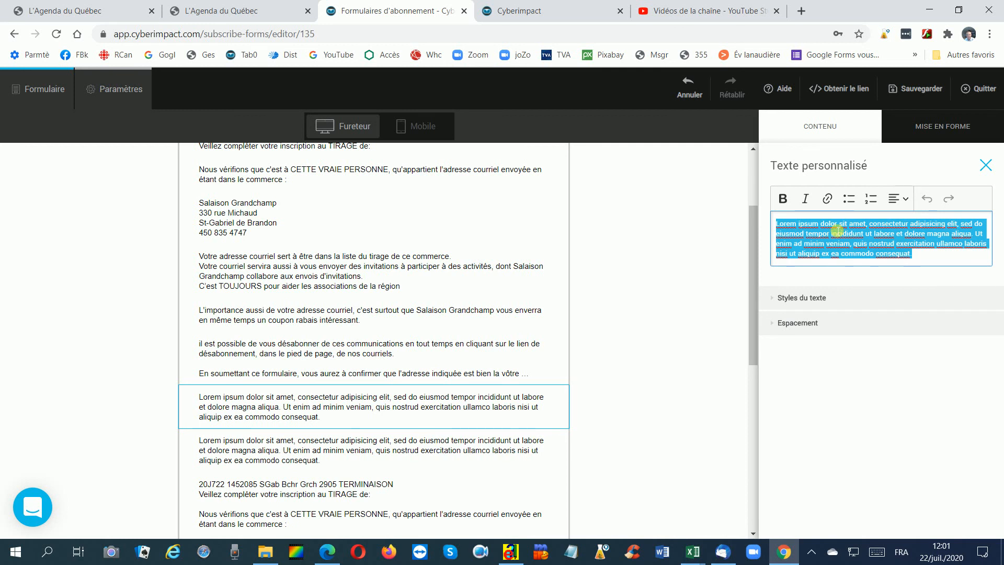
{"action": "key", "text": "Delete"}
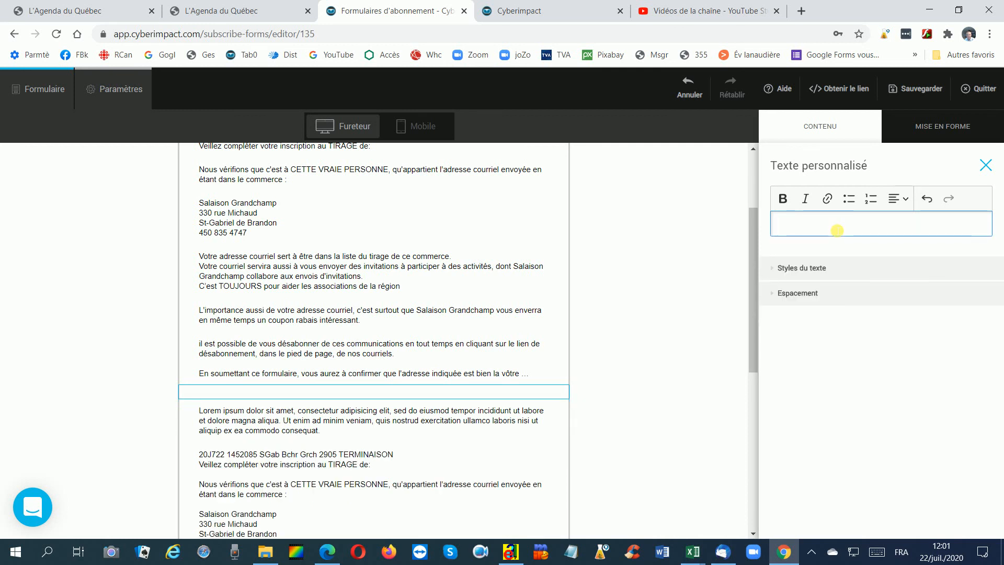
{"action": "key", "text": "ctrl+v"}
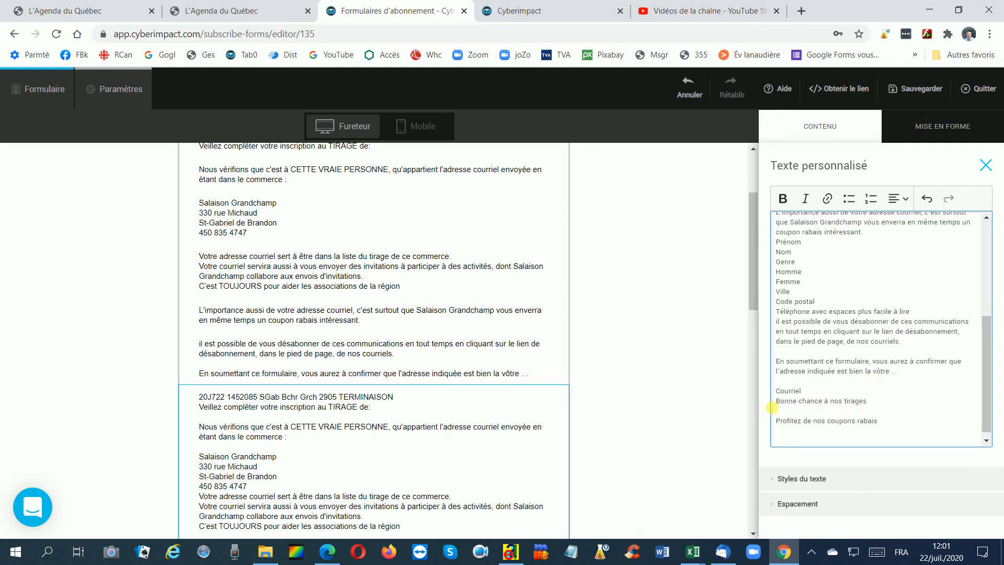
- Delete everything above "Bonne chance à nos tirages" in the seventh text block
{"action": "left_click", "coordinate": [778, 403]}
{"action": "key", "text": "shift+Up"}
{"action": "key", "text": "shift+Up"}
{"action": "key", "text": "shift+Up"}
{"action": "key", "text": "shift+Up"}
{"action": "key", "text": "shift+Up"}
{"action": "key", "text": "shift+Up"}
{"action": "key", "text": "shift+Up"}
{"action": "key", "text": "shift+Up"}
{"action": "key", "text": "shift+Up"}
{"action": "key", "text": "shift+Up"}
{"action": "key", "text": "shift+Up"}
{"action": "key", "text": "shift+Up"}
{"action": "key", "text": "shift+Up"}
{"action": "key", "text": "shift+Up"}
{"action": "key", "text": "shift+Up"}
{"action": "key", "text": "shift+Up"}
{"action": "key", "text": "shift+Up"}
{"action": "key", "text": "shift+Up"}
{"action": "key", "text": "shift+Up"}
{"action": "key", "text": "shift+Up"}
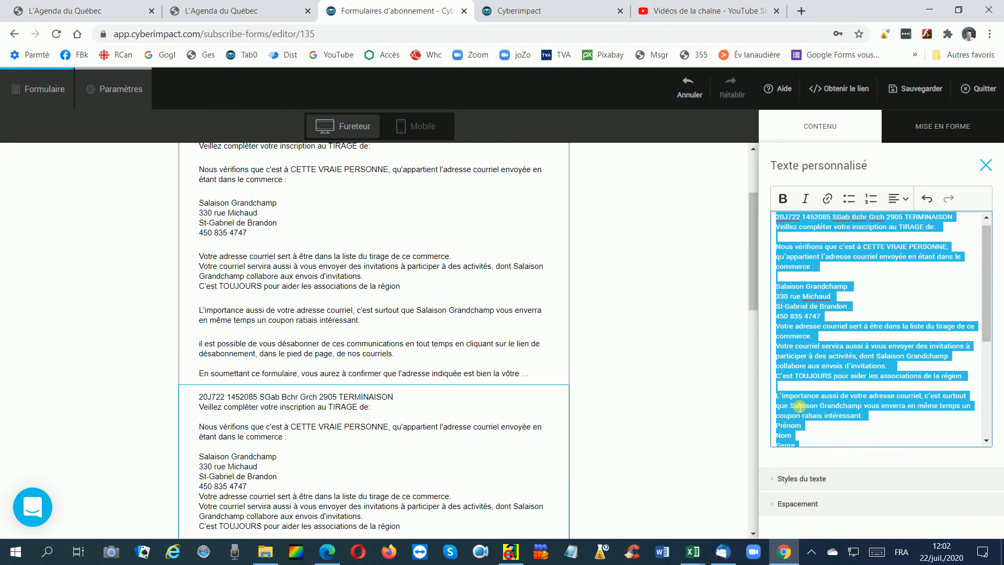
{"action": "key", "text": "BackSpace"}
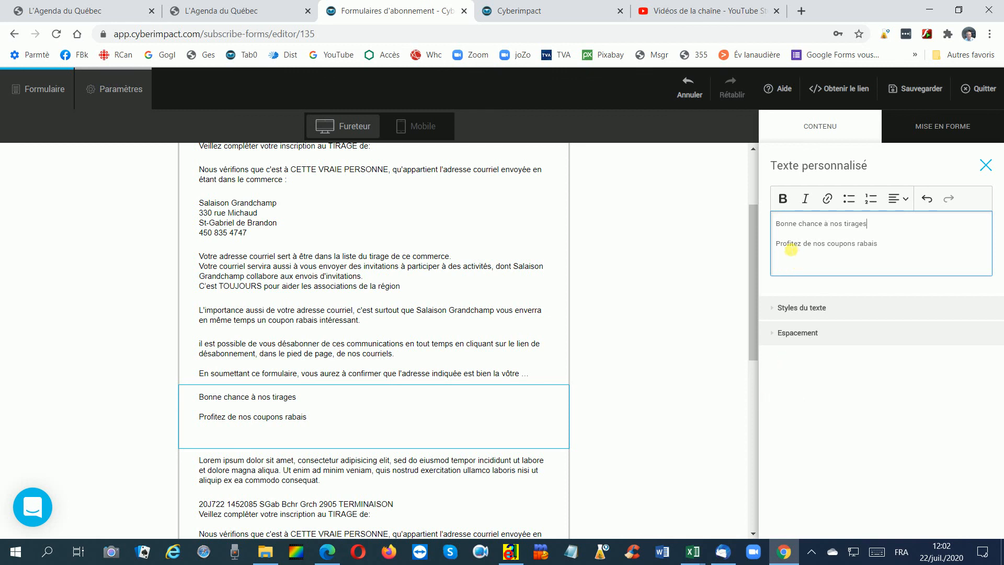
- Copy the line "Profitez de nos coupons rabais" and delete everything after "Bonne chance à nos tirages" in the seventh text block
{"action": "triple_click", "coordinate": [790, 248]}
{"action": "key", "text": "ctrl+c"}
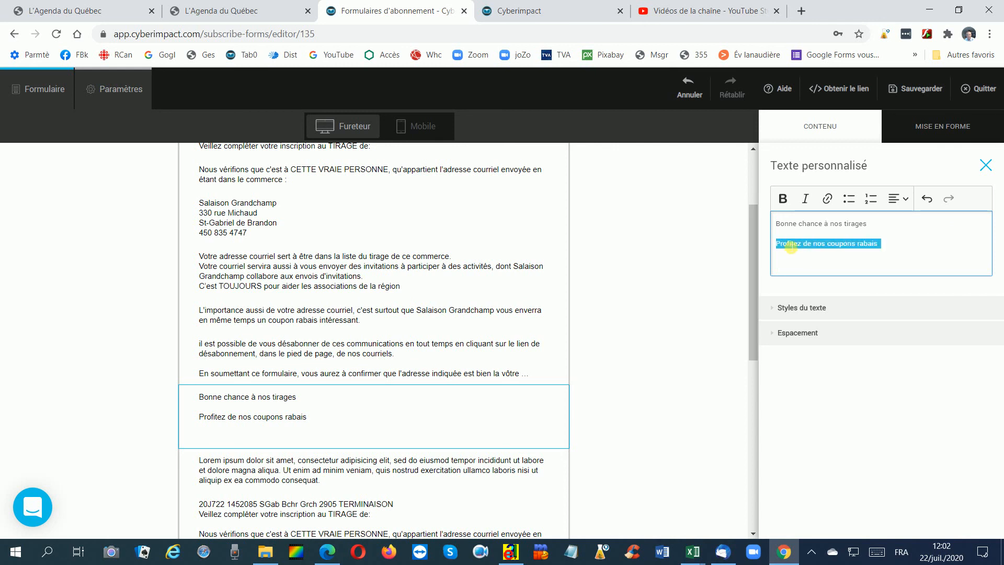
{"action": "left_click", "coordinate": [892, 225]}
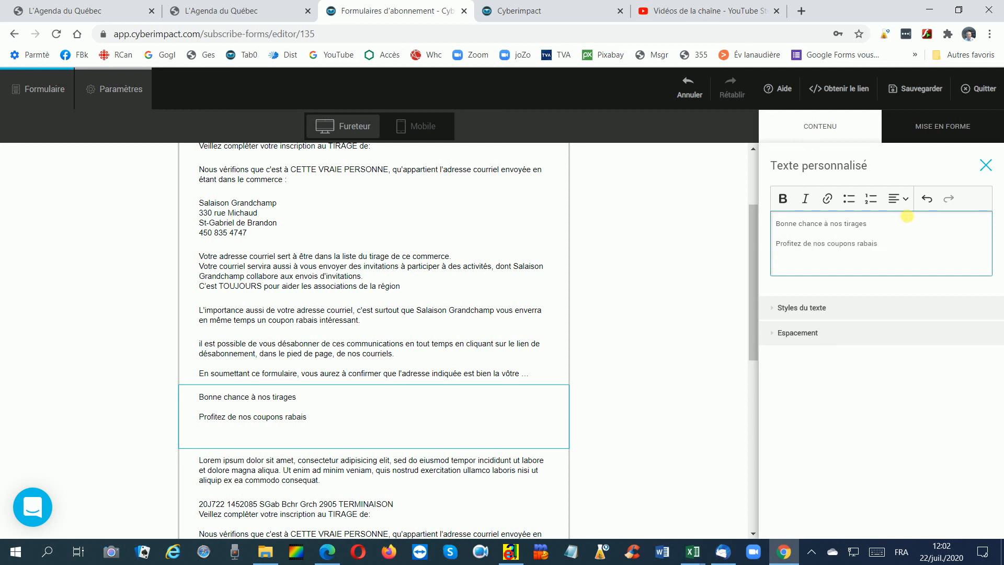
{"action": "key", "text": "Delete"}
{"action": "key", "text": "Delete"}
{"action": "key", "text": "Delete"}
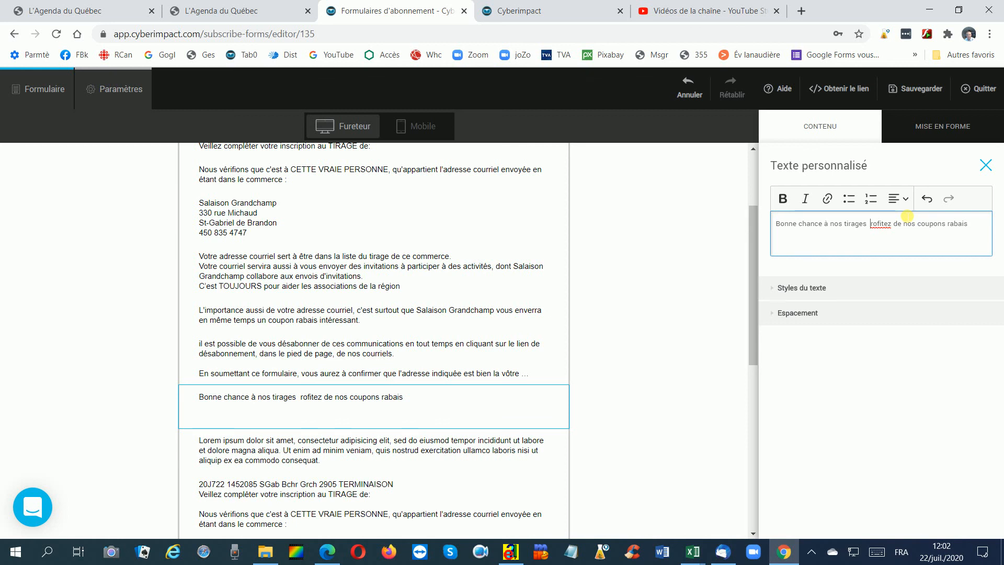
{"action": "key", "text": "ctrl+shift+End"}
{"action": "key", "text": "Delete"}
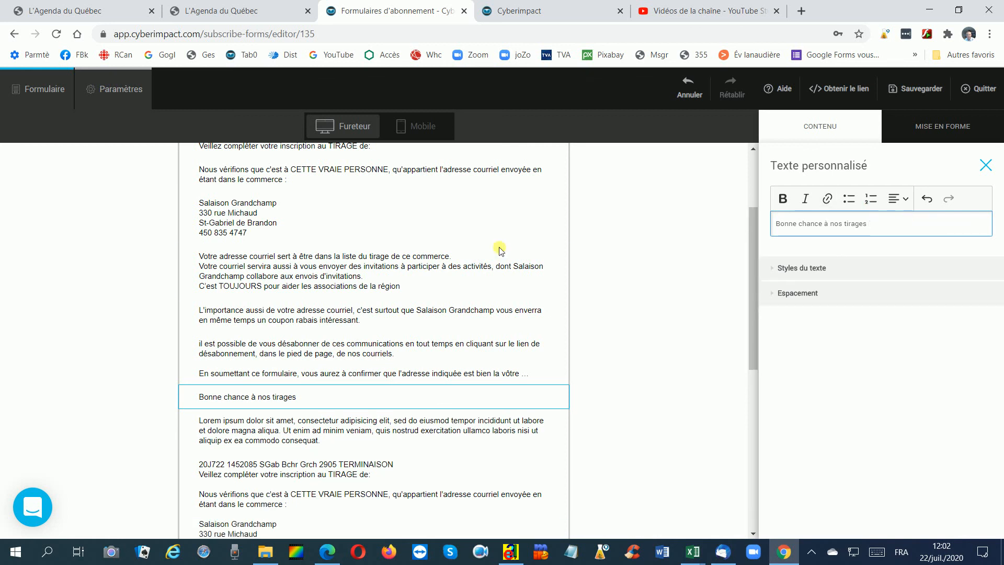
- Replace the placeholder text of the eighth custom text block with the copied line "Profitez de nos coupons rabais"
{"action": "scroll", "coordinate": [324, 390], "scroll_direction": "down", "scroll_amount": 2}
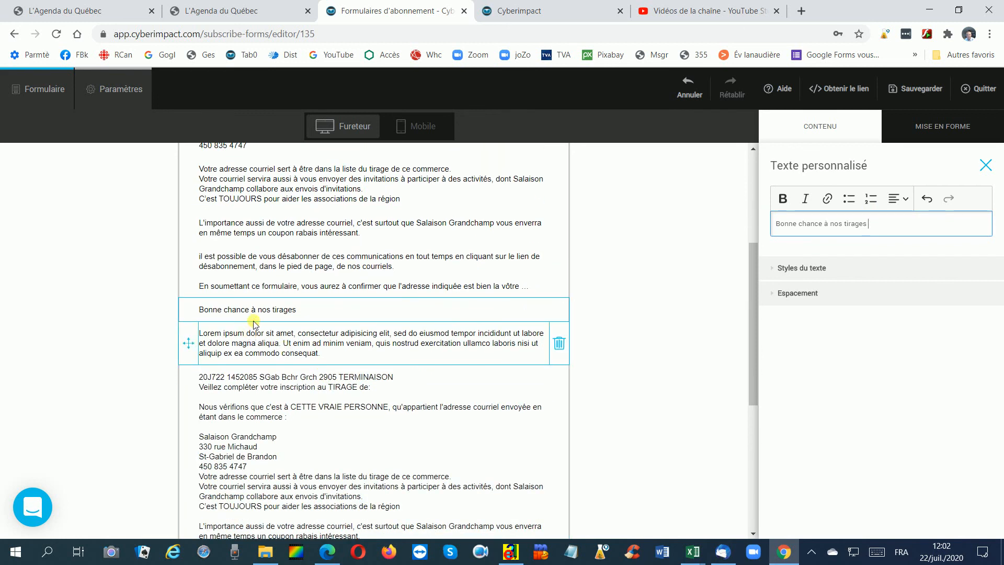
{"action": "left_click", "coordinate": [246, 343]}
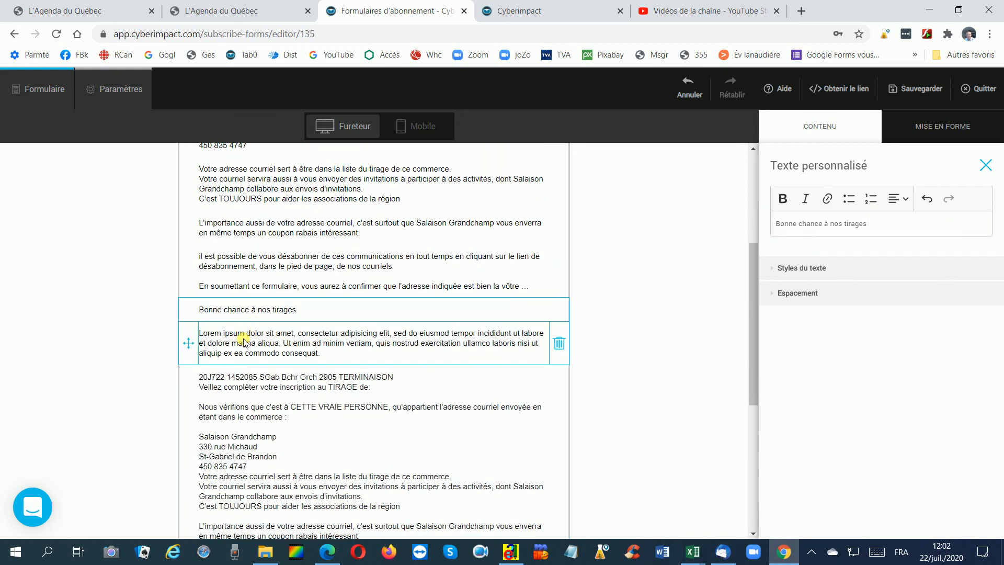
{"action": "triple_click", "coordinate": [835, 234]}
{"action": "key", "text": "BackSpace"}
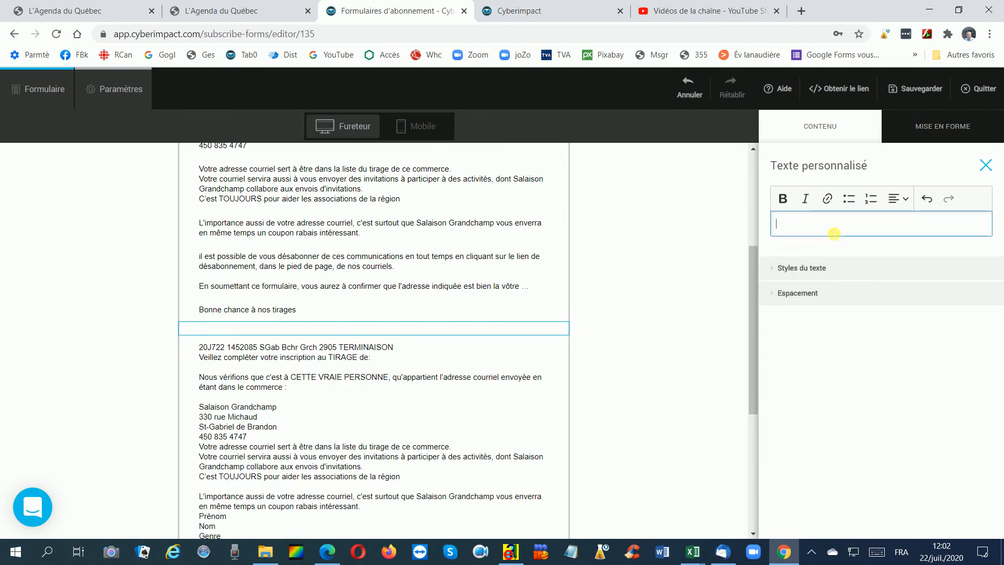
{"action": "key", "text": "ctrl+v"}
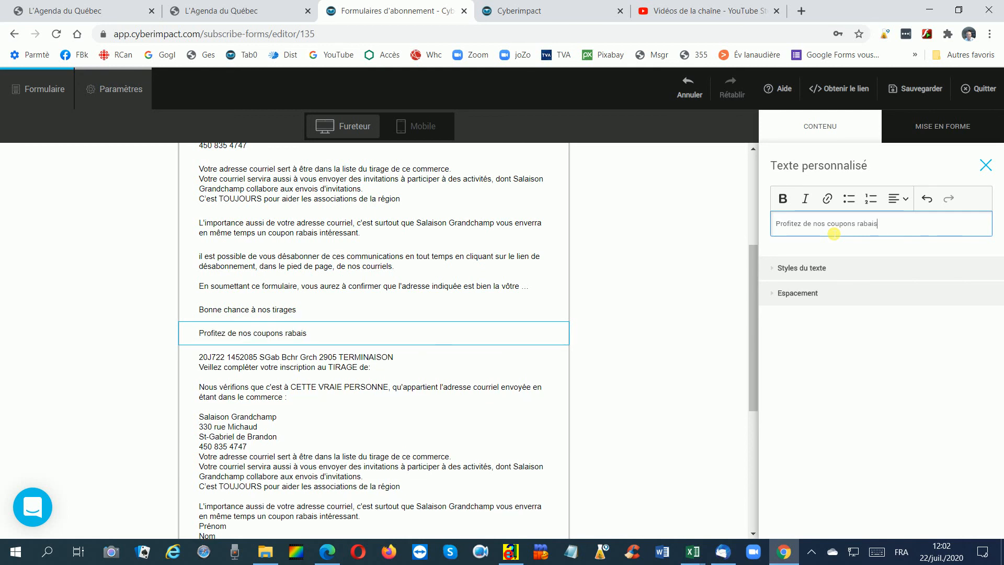
- Delete the leftover custom text block containing the full template text and close the text block's editing options
{"action": "scroll", "coordinate": [450, 324], "scroll_direction": "down", "scroll_amount": 3}
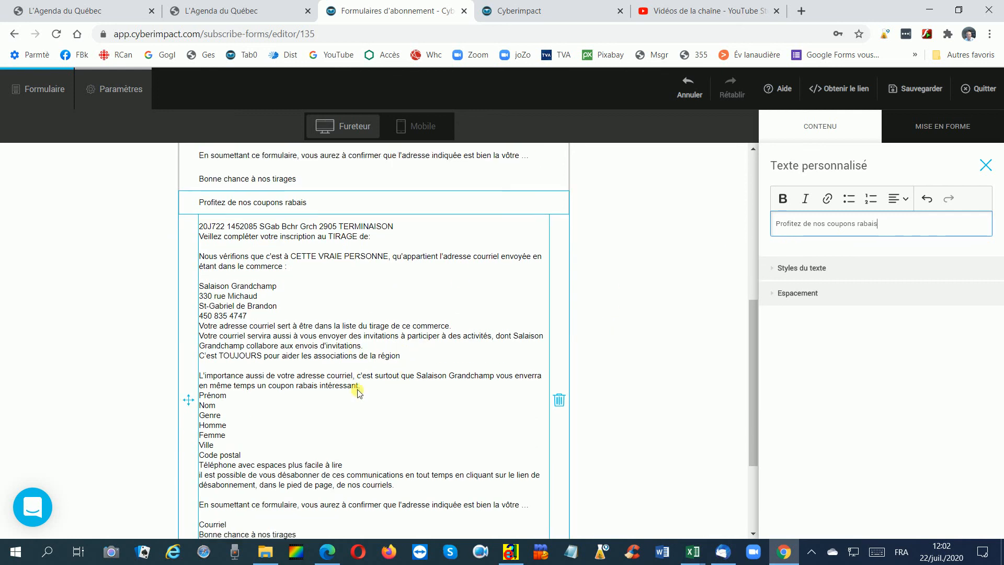
{"action": "scroll", "coordinate": [359, 392], "scroll_direction": "down", "scroll_amount": 3}
{"action": "scroll", "coordinate": [385, 316], "scroll_direction": "up", "scroll_amount": 6}
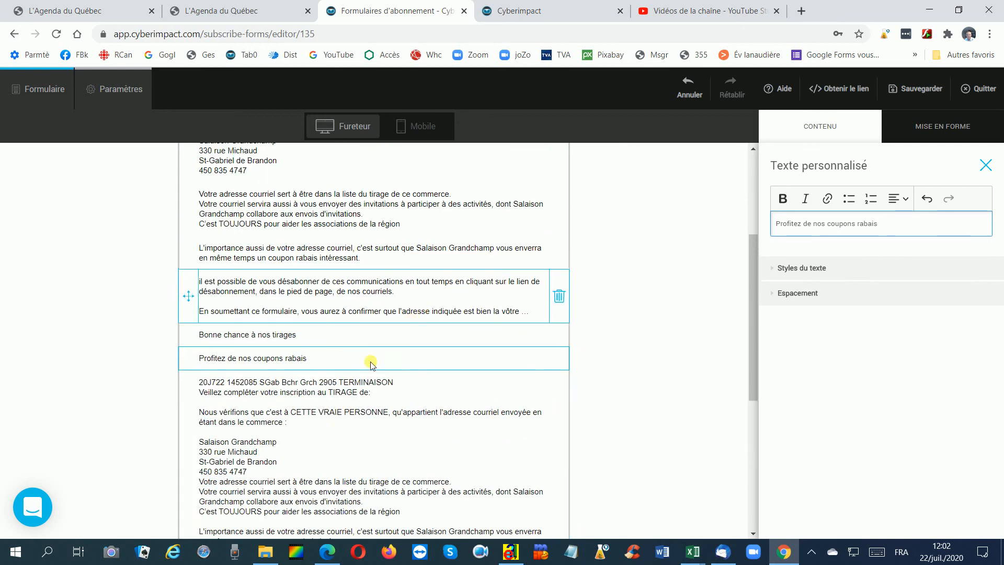
{"action": "scroll", "coordinate": [370, 362], "scroll_direction": "down", "scroll_amount": 4}
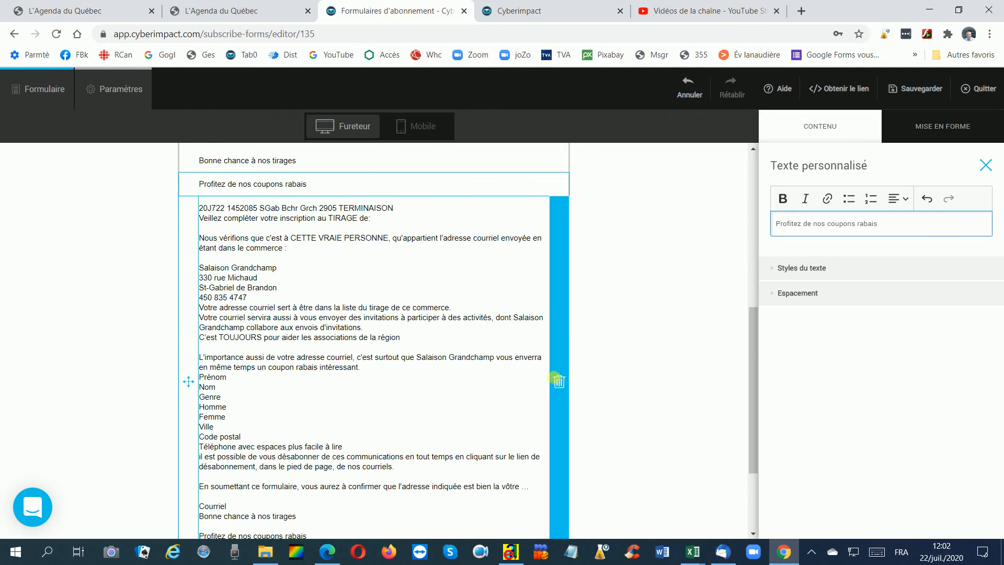
{"action": "left_click", "coordinate": [558, 381]}
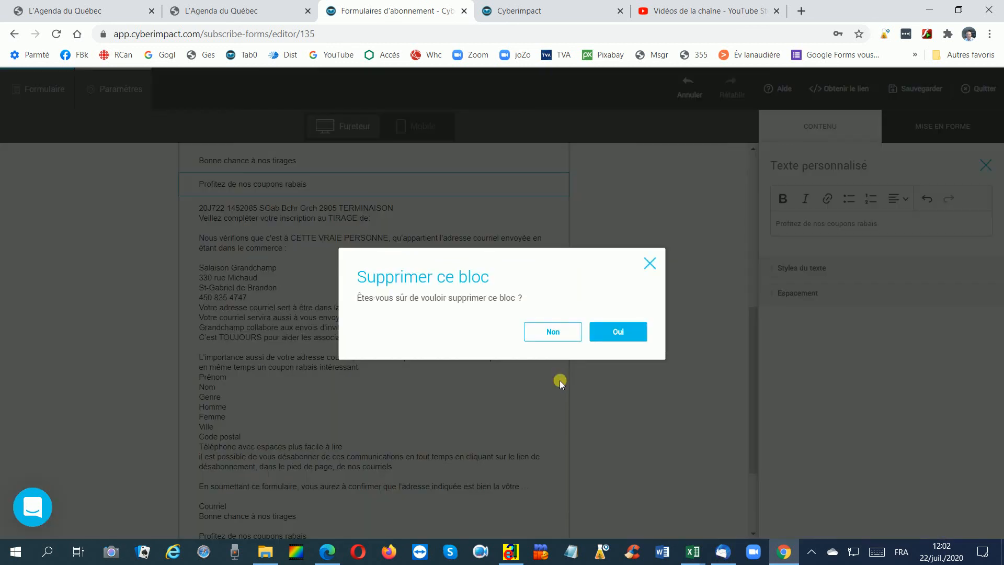
{"action": "left_click", "coordinate": [614, 330]}
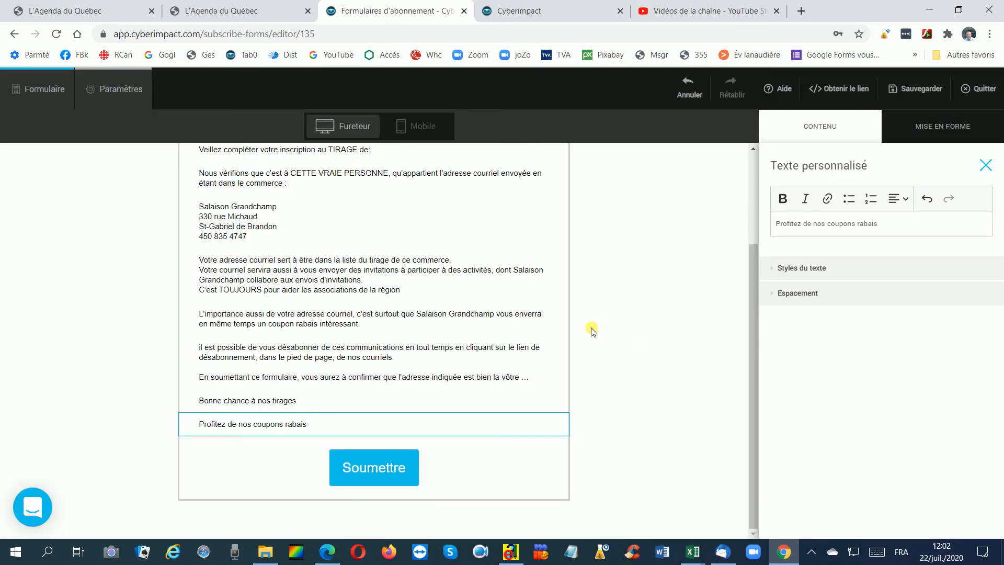
{"action": "scroll", "coordinate": [511, 347], "scroll_direction": "up", "scroll_amount": 3}
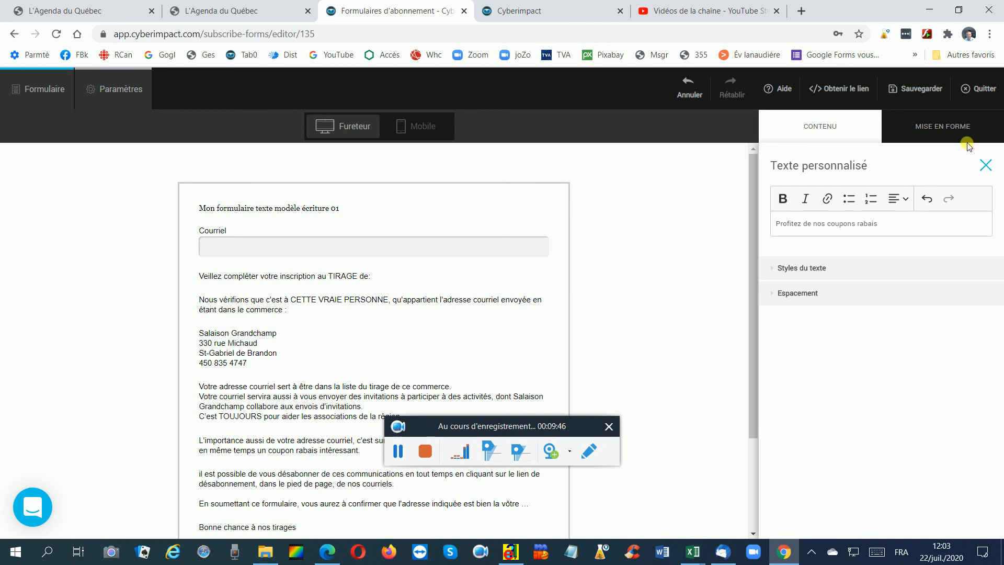
{"action": "left_click", "coordinate": [986, 166]}
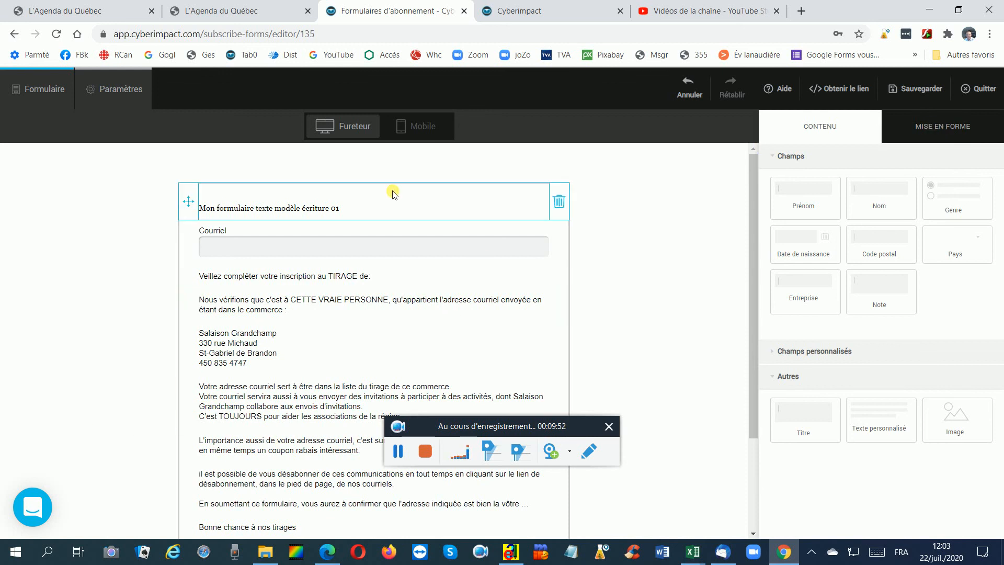
{"action": "left_click", "coordinate": [125, 93]}
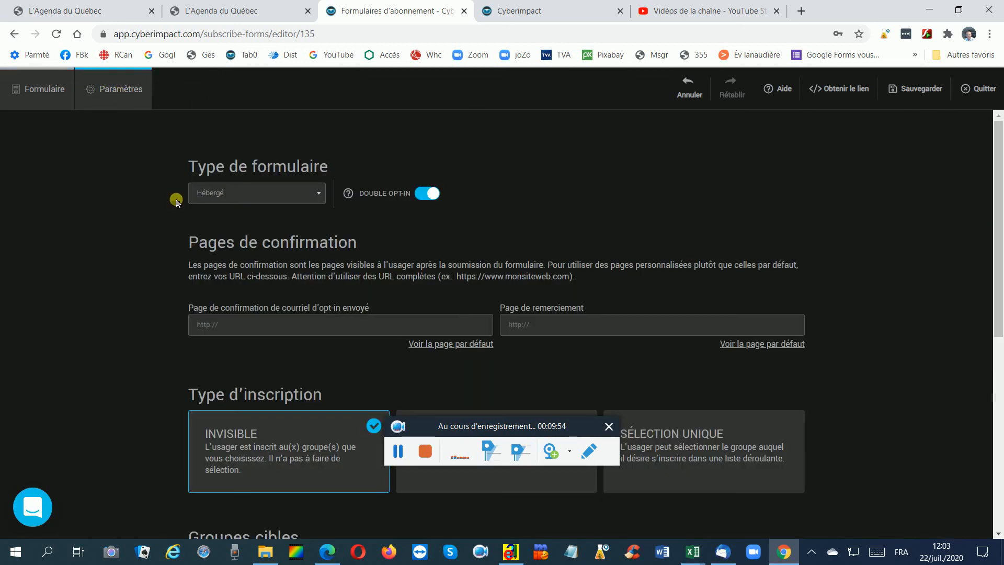
{"action": "scroll", "coordinate": [234, 235], "scroll_direction": "down", "scroll_amount": 6}
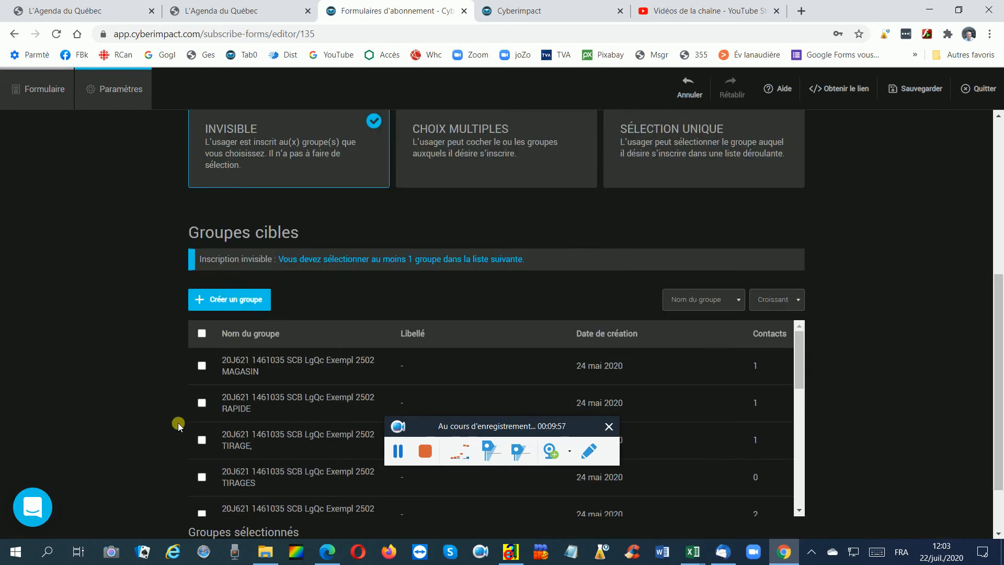
{"action": "left_click", "coordinate": [202, 366]}
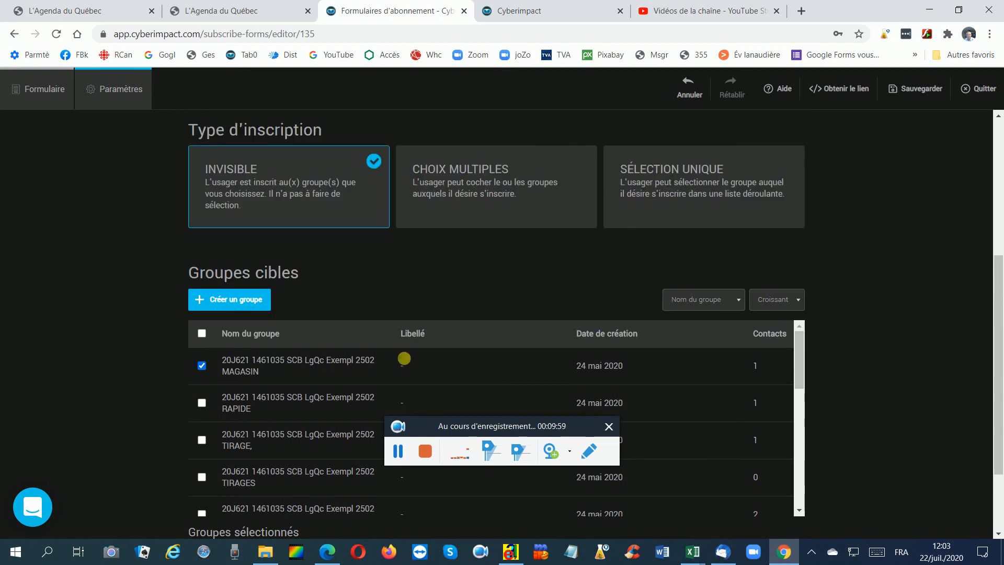
{"action": "scroll", "coordinate": [587, 208], "scroll_direction": "up", "scroll_amount": 3}
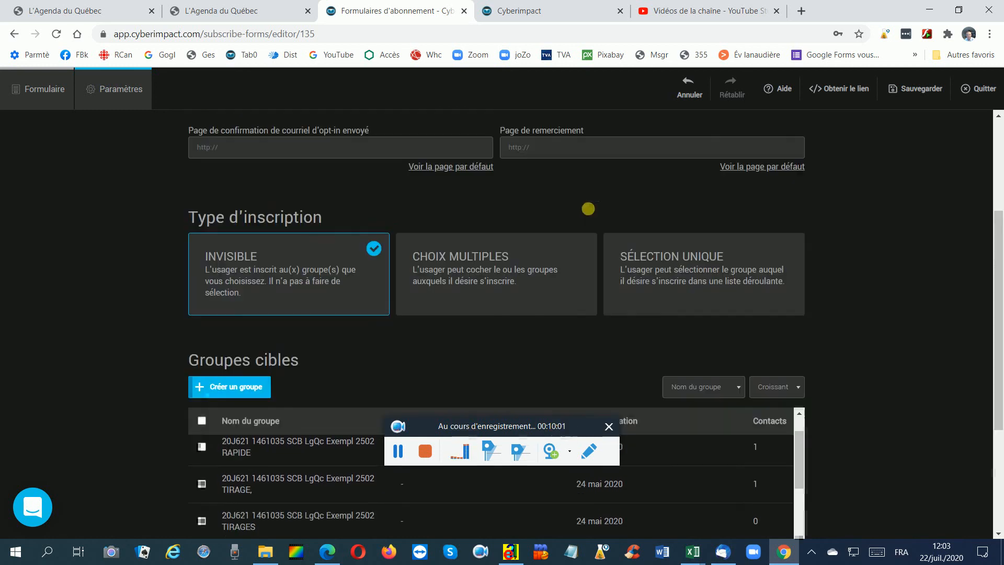
{"action": "left_click", "coordinate": [922, 89]}
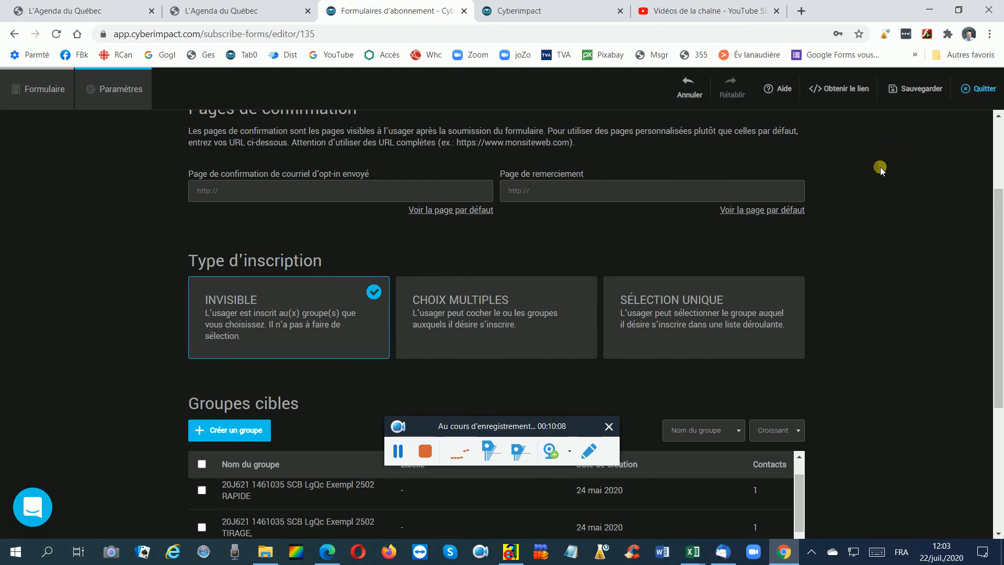
- Return to the form view, leave the editor and copy the subscription form's sharing link
{"action": "left_click", "coordinate": [43, 96]}
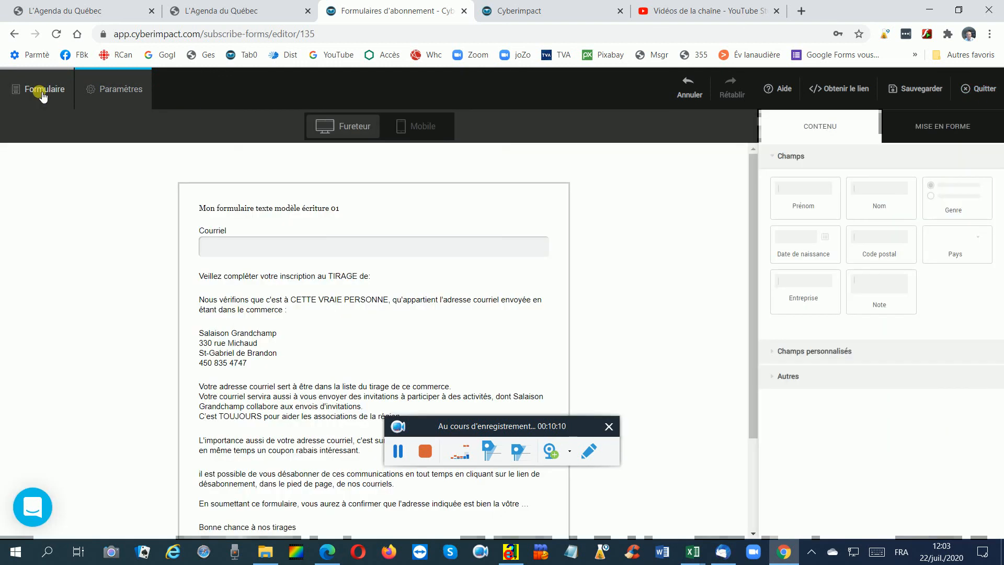
{"action": "left_click", "coordinate": [990, 91]}
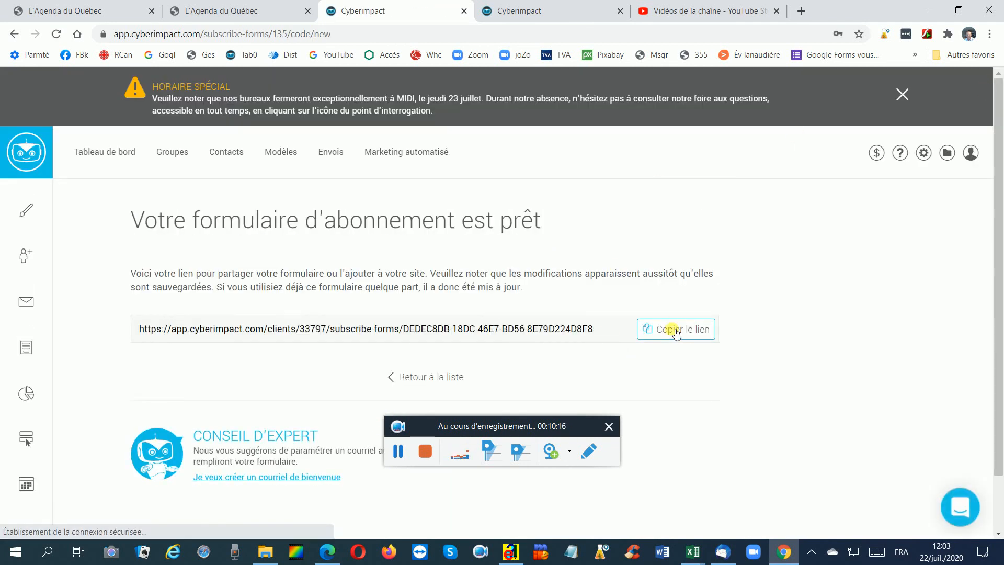
{"action": "left_click", "coordinate": [675, 330]}
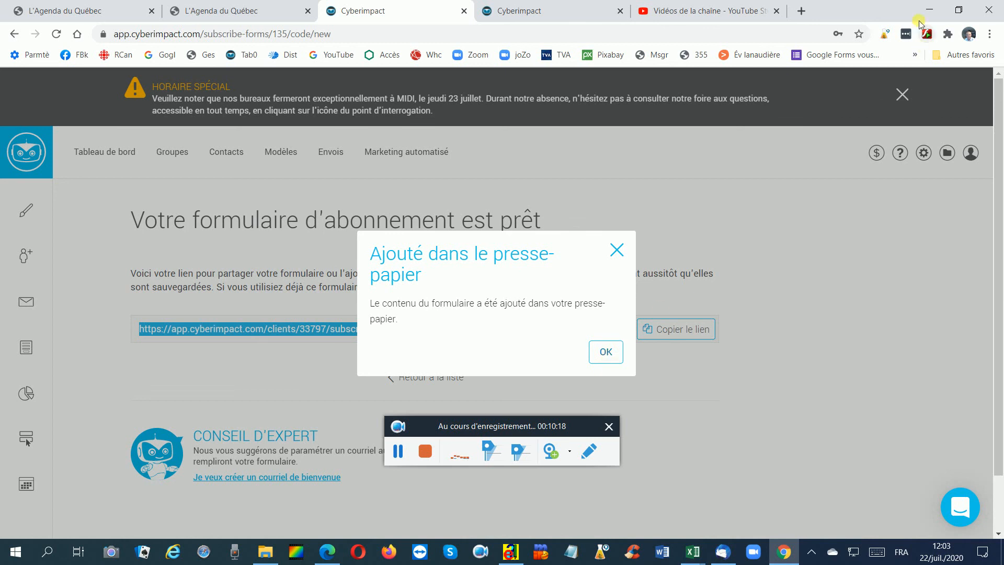
- Open the copied subscription form link in a new browser tab and check the published form
{"action": "left_click", "coordinate": [803, 12]}
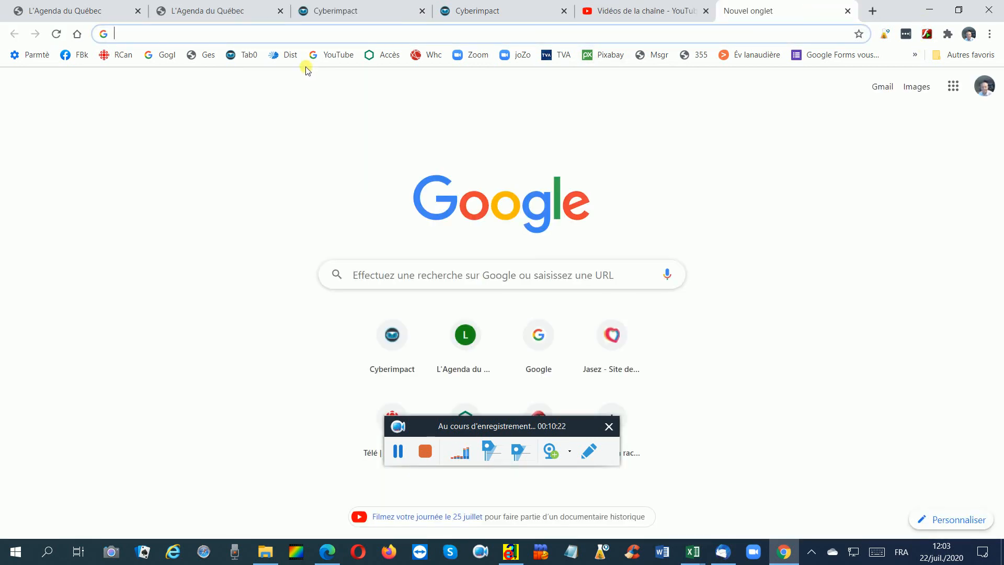
{"action": "type", "text": "https://app.cyberimpact.com/clients/33797/subscribe-forms/DEDEC8DB-18DC-46E7-BD56-8E79D224D8F8"}
{"action": "key", "text": "Return"}
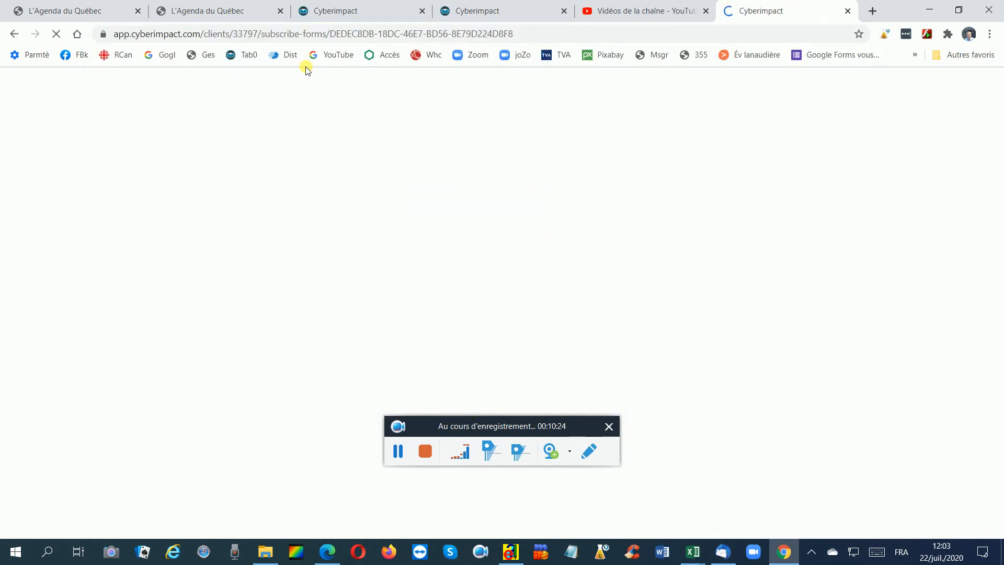
{"action": "scroll", "coordinate": [288, 102], "scroll_direction": "down", "scroll_amount": 1}
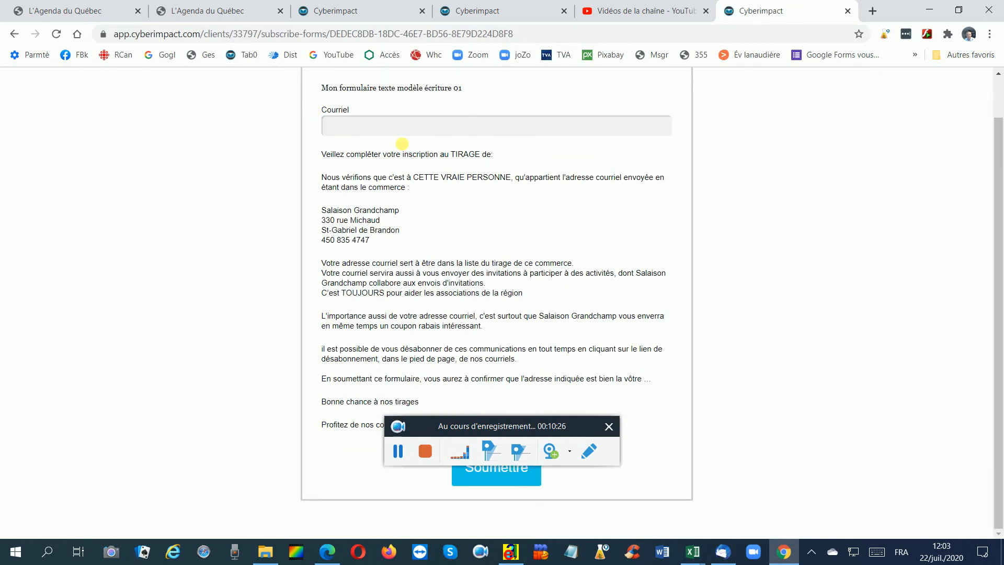